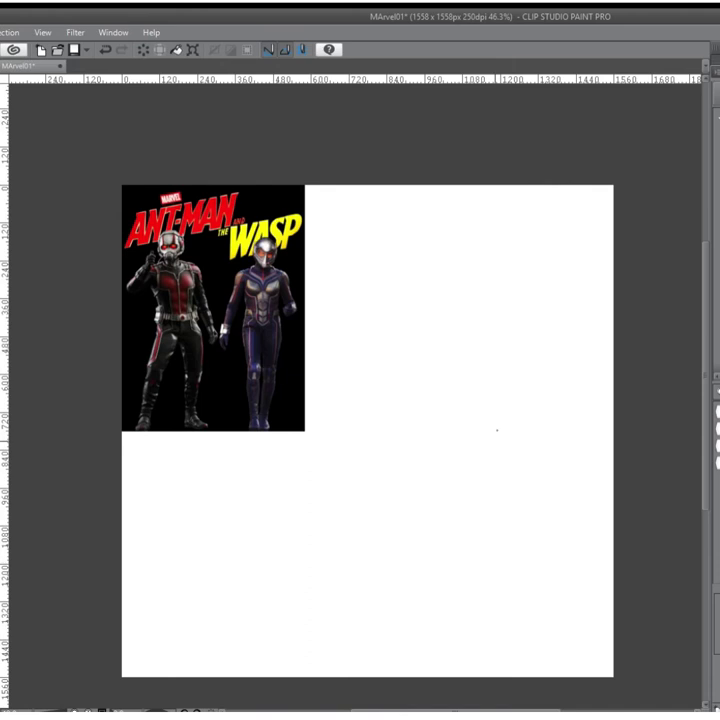
Draw the Wasp character's round head with a forehead arc and an angular goggle outline to the right of the reference picture
scroll(457, 347, "up", 2)
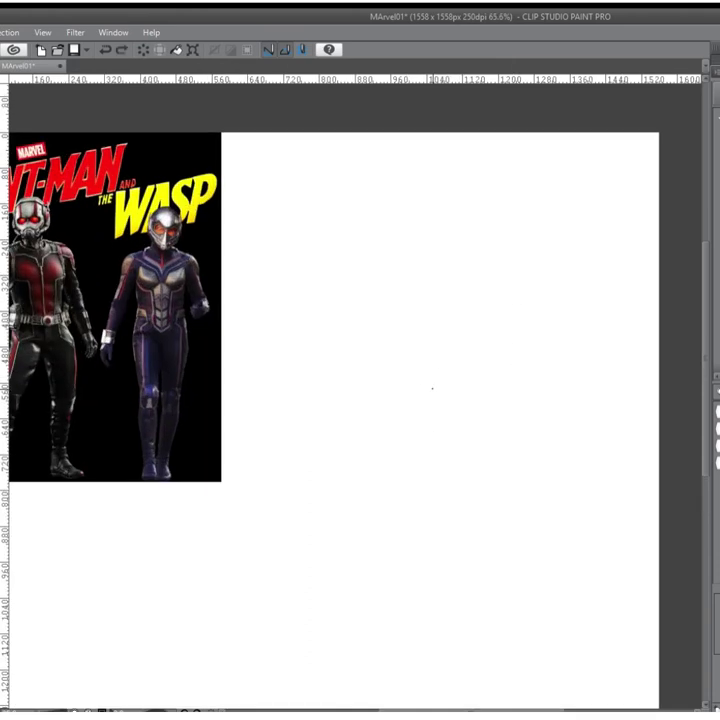
mouse_move(414, 440)
left_mouse_down()
mouse_move(495, 330)
mouse_move(511, 400)
left_mouse_up()
key("ctrl+z")
mouse_move(442, 477)
left_mouse_down()
mouse_move(422, 377)
mouse_move(568, 413)
mouse_move(458, 491)
mouse_move(430, 466)
left_mouse_up()
mouse_move(429, 404)
left_mouse_down()
mouse_move(484, 407)
mouse_move(544, 383)
mouse_move(540, 444)
mouse_move(502, 422)
mouse_move(471, 448)
mouse_move(439, 433)
mouse_move(426, 415)
mouse_move(424, 393)
mouse_move(489, 338)
mouse_move(497, 352)
mouse_move(552, 370)
mouse_move(565, 400)
mouse_move(425, 388)
mouse_move(538, 357)
mouse_move(563, 404)
left_mouse_up()
key("ctrl+z")
key("ctrl+z")
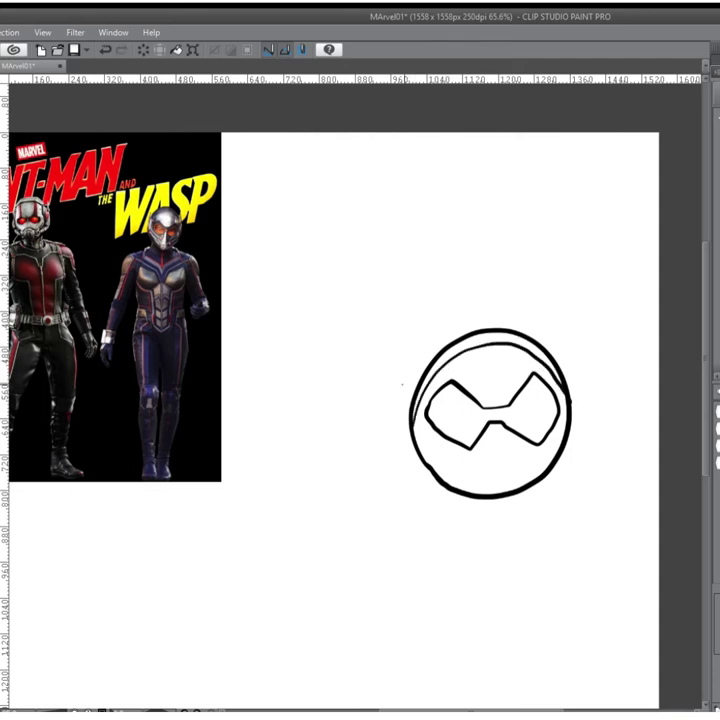
Add pointed antennae on both sides of the Wasp's helmet, small rivets by the goggles and a zigzag jaw line
left_click_drag(406, 412, 413, 392)
mouse_move(572, 345)
left_mouse_down()
mouse_move(568, 405)
mouse_move(551, 380)
left_mouse_up()
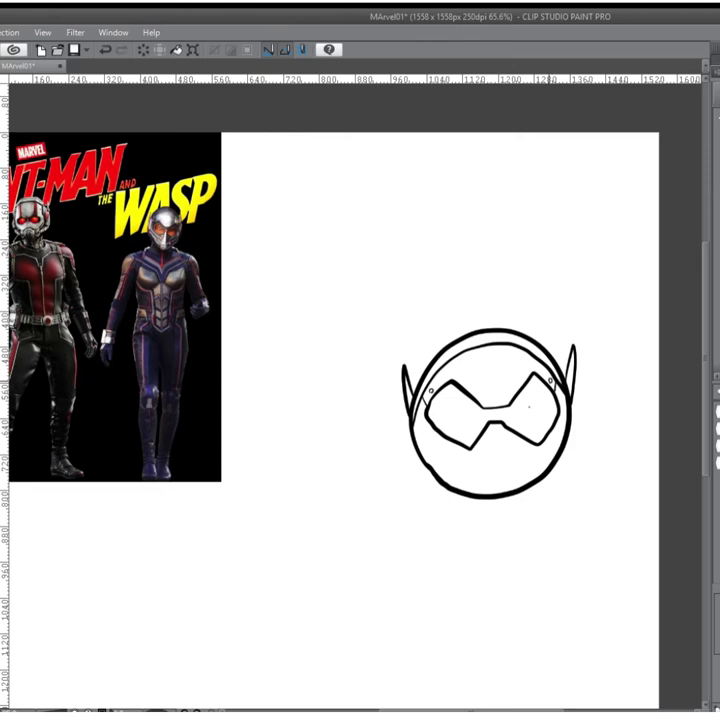
mouse_move(426, 451)
left_mouse_down()
mouse_move(484, 444)
mouse_move(534, 466)
mouse_move(558, 442)
left_mouse_up()
Draw the Wasp's two oval eyes with highlights and lashes inside the goggles
scroll(529, 386, "up", 1)
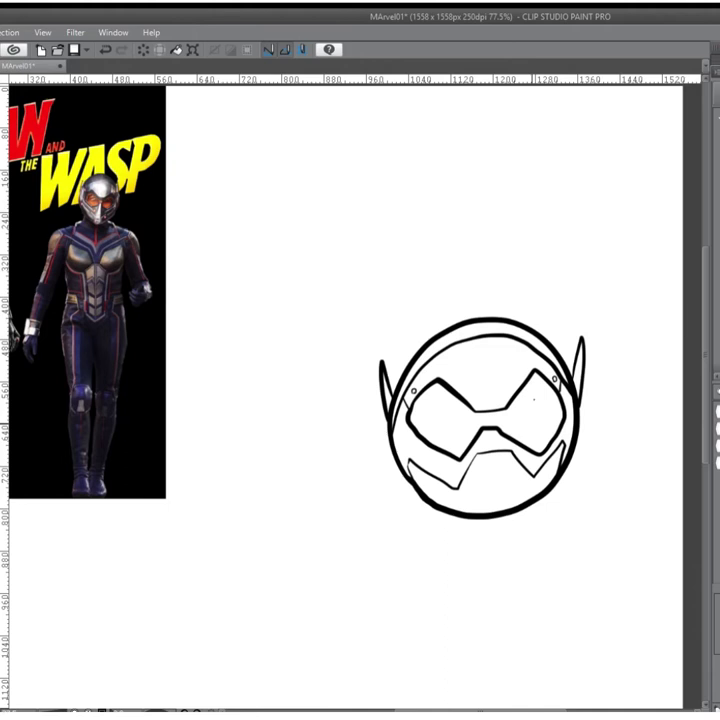
left_click_drag(529, 408, 533, 438)
left_click_drag(450, 408, 451, 440)
left_click_drag(537, 412, 546, 400)
Draw the Wasp's two clenched fists on either side below the head and connect the arm to the helmet
mouse_move(400, 480)
left_mouse_down()
mouse_move(424, 444)
mouse_move(434, 480)
mouse_move(392, 506)
mouse_move(398, 512)
mouse_move(402, 502)
left_mouse_up()
mouse_move(596, 437)
left_mouse_down()
mouse_move(647, 434)
mouse_move(598, 455)
left_mouse_up()
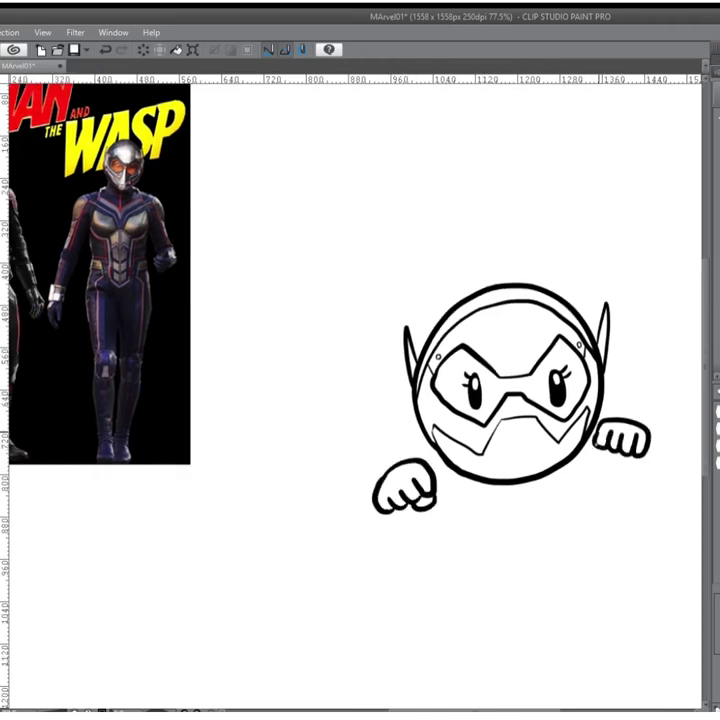
left_click_drag(422, 464, 437, 452)
Draw the Wasp's small rounded torso between the fists, with leg panels and two feet underneath
mouse_move(437, 497)
left_mouse_down()
mouse_move(530, 515)
mouse_move(594, 488)
mouse_move(597, 458)
left_mouse_up()
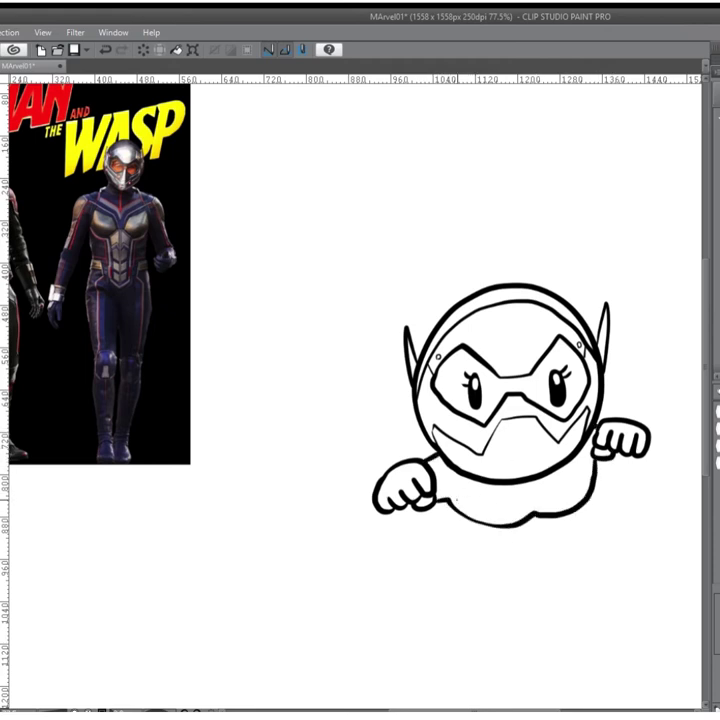
key("ctrl+z")
mouse_move(440, 497)
left_mouse_down()
mouse_move(502, 524)
mouse_move(559, 512)
mouse_move(592, 482)
left_mouse_up()
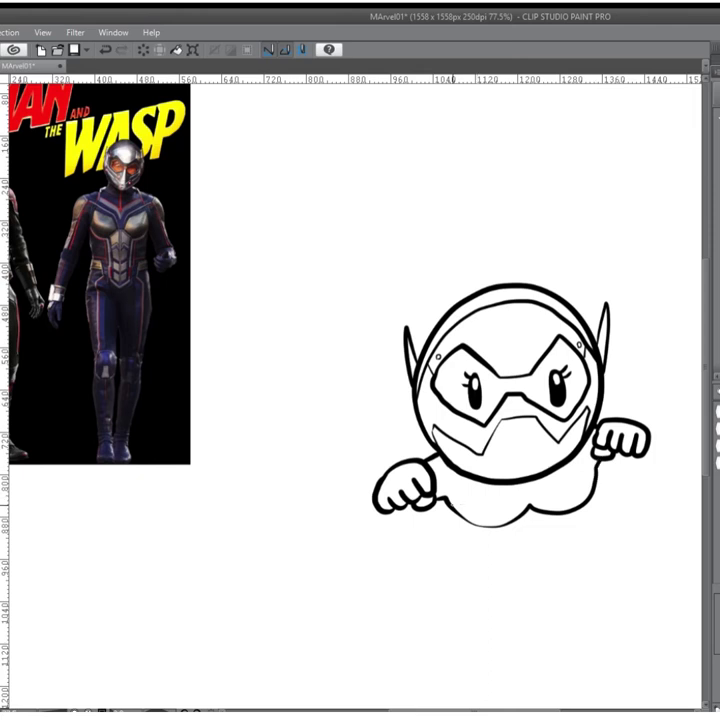
mouse_move(448, 497)
left_mouse_down()
mouse_move(523, 511)
mouse_move(517, 522)
mouse_move(570, 512)
left_mouse_up()
Draw a pair of slender wings on one side of the Wasp and place a transformed pair on the other side
mouse_move(700, 380)
left_mouse_down()
mouse_move(630, 416)
mouse_move(598, 443)
left_mouse_up()
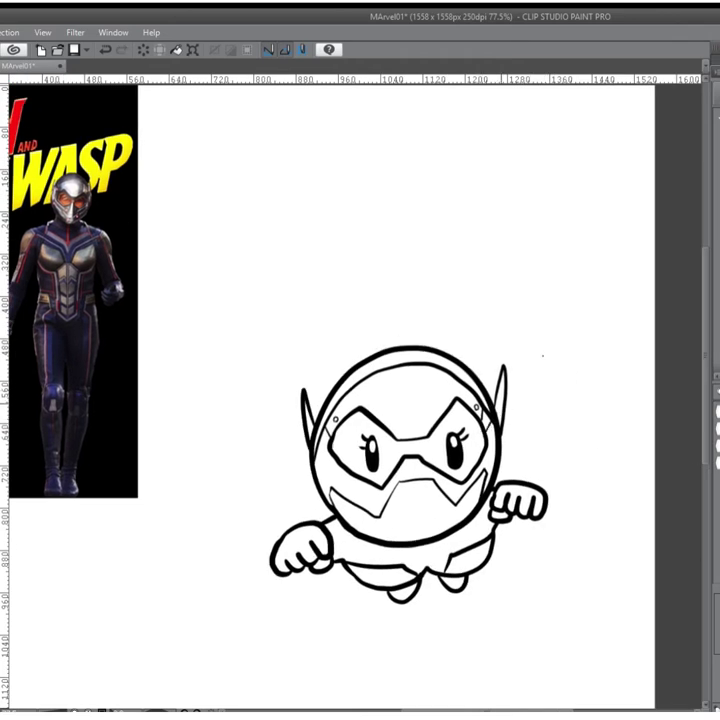
left_click_drag(500, 420, 600, 335)
key("ctrl+t")
left_click_drag(545, 418, 278, 390)
key("Return")
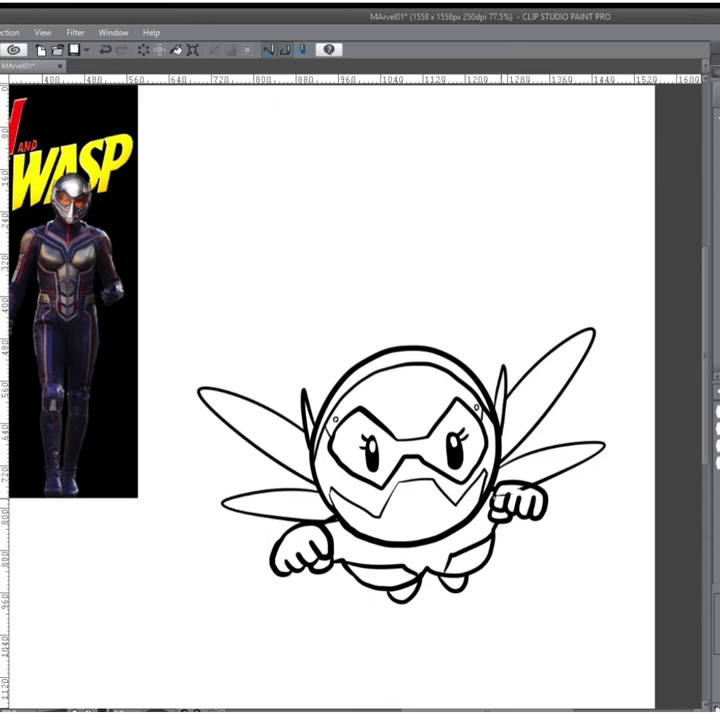
Scale down the finished Wasp line drawing and clear it from the canvas
scroll(400, 400, "down", 4)
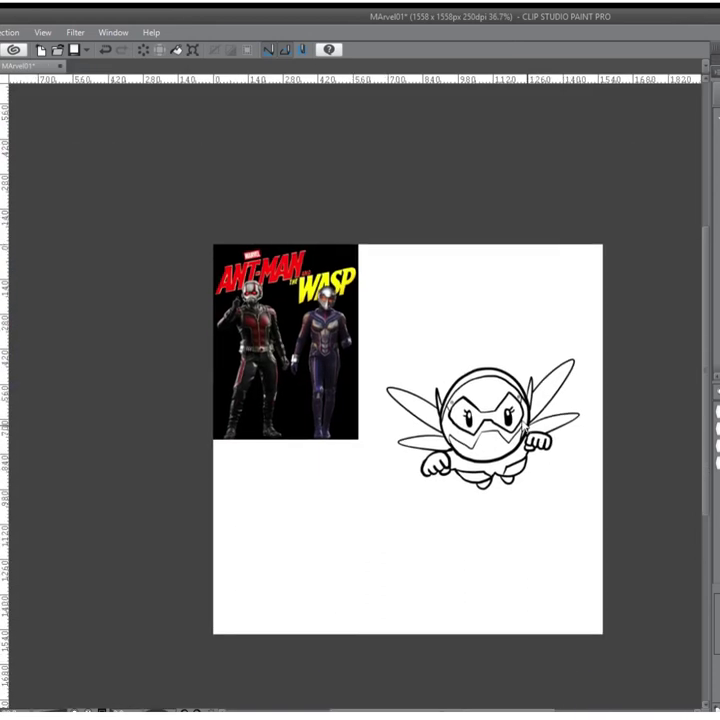
key("ctrl+t")
key("Return")
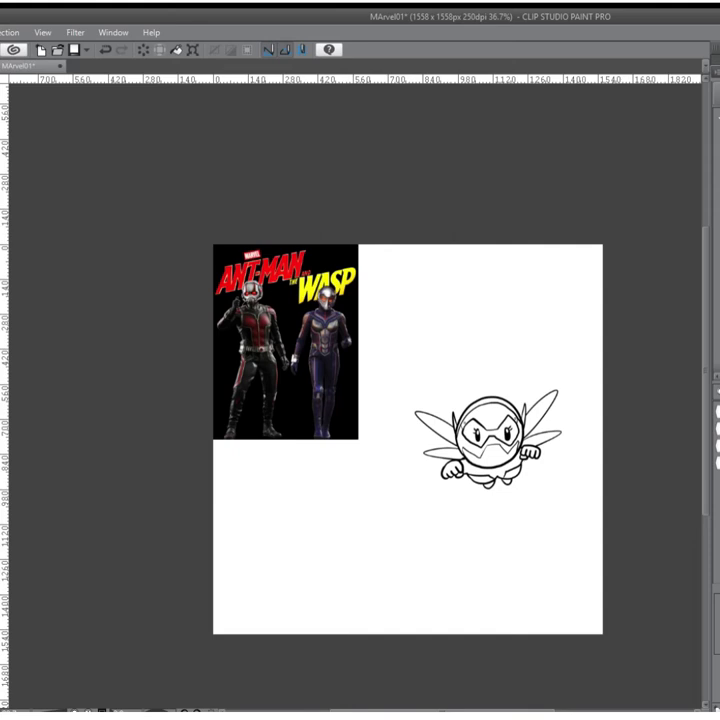
key("Delete")
Draw a large circle for Ant-Man's head with two concentric mouthpiece circles at its lower edge
scroll(483, 304, "up", 3)
mouse_move(368, 398)
left_mouse_down()
mouse_move(423, 288)
mouse_move(519, 395)
left_mouse_up()
key("ctrl+z")
mouse_move(386, 434)
left_mouse_down()
mouse_move(506, 432)
mouse_move(390, 438)
left_mouse_up()
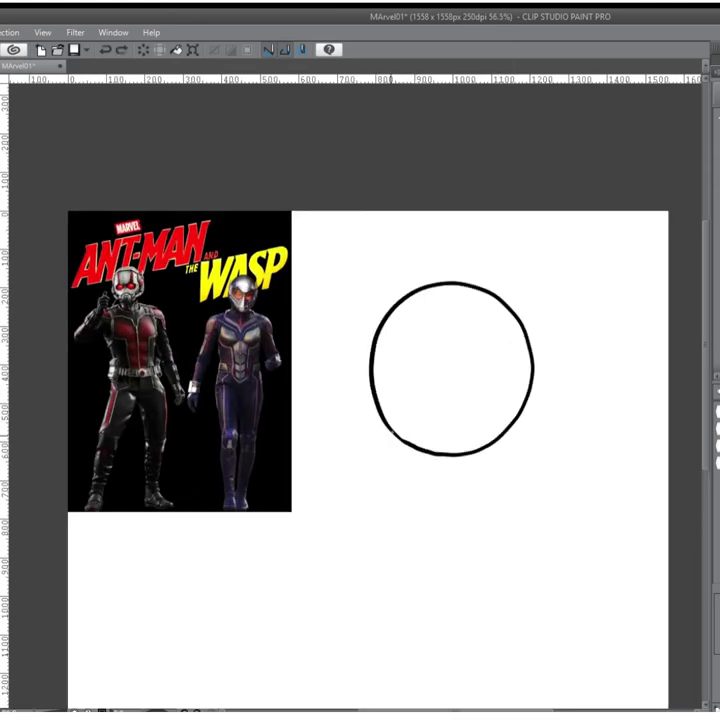
scroll(441, 381, "up", 2)
left_click_drag(520, 494, 523, 482)
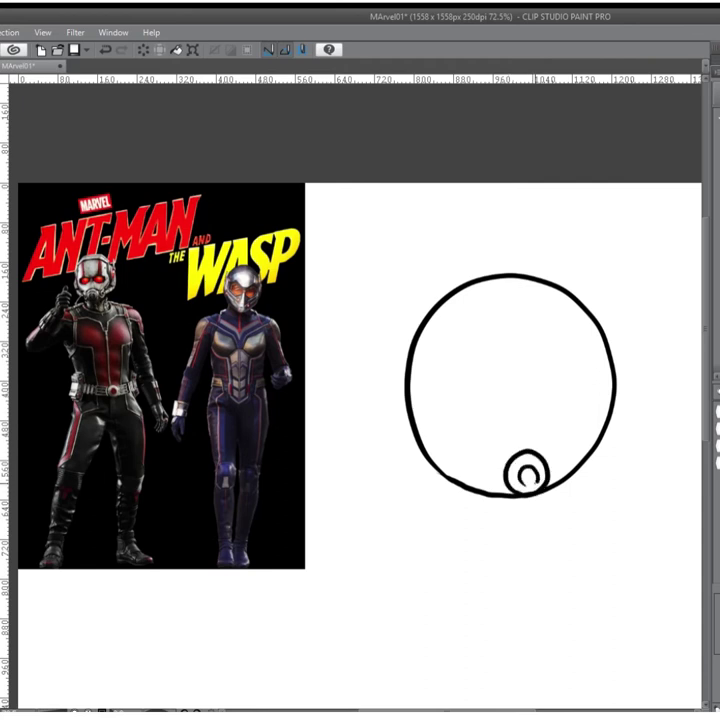
Draw the angular two-lens goggle outline across Ant-Man's face, redoing the unsatisfactory strokes
left_click_drag(532, 397, 544, 414)
key("ctrl+z")
mouse_move(438, 396)
left_mouse_down()
mouse_move(535, 392)
mouse_move(553, 425)
left_mouse_up()
key("ctrl+z")
mouse_move(432, 397)
left_mouse_down()
mouse_move(497, 390)
mouse_move(538, 358)
mouse_move(583, 404)
mouse_move(509, 416)
mouse_move(464, 434)
mouse_move(437, 391)
mouse_move(462, 387)
mouse_move(455, 391)
mouse_move(452, 383)
mouse_move(436, 416)
left_mouse_up()
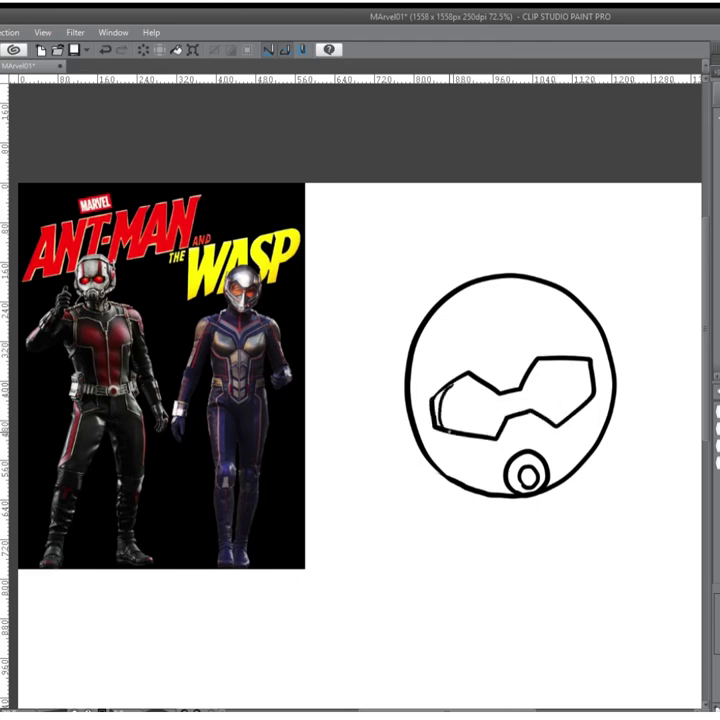
Add the goggle bridge, solid black outer edges, slanted brows and round ringed eyes to Ant-Man's goggles
mouse_move(497, 378)
left_mouse_down()
mouse_move(505, 432)
mouse_move(524, 390)
mouse_move(526, 412)
left_mouse_up()
left_click_drag(578, 358, 588, 398)
mouse_move(436, 392)
left_mouse_down()
mouse_move(446, 428)
mouse_move(490, 402)
mouse_move(478, 421)
mouse_move(471, 416)
left_mouse_up()
mouse_move(540, 383)
left_mouse_down()
mouse_move(560, 366)
mouse_move(539, 389)
mouse_move(554, 408)
mouse_move(552, 389)
mouse_move(554, 399)
left_mouse_up()
Draw the forehead arc on Ant-Man's helmet and curved stripes running from it down to the goggles
left_click_drag(418, 355, 577, 292)
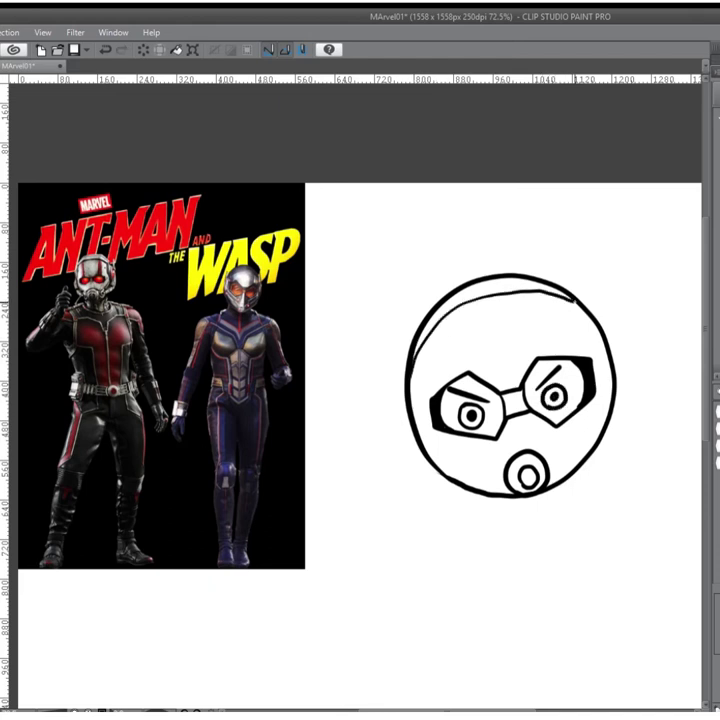
left_click_drag(452, 320, 462, 378)
left_click_drag(550, 297, 562, 362)
left_click_drag(572, 300, 584, 362)
Draw Ant-Man's raised arm with a fist holding a small cat-headed dispenser beside the helmet
scroll(360, 400, "down", 2)
left_click_drag(513, 302, 435, 339)
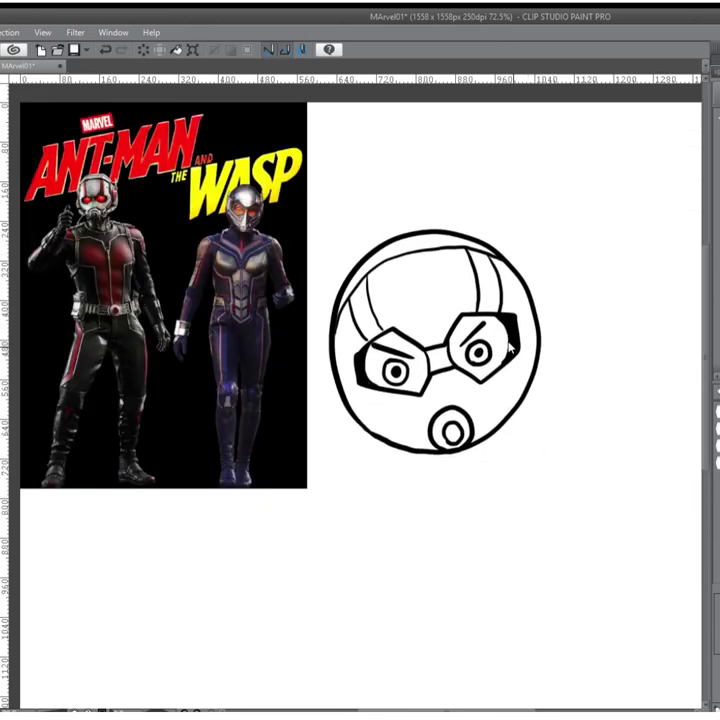
scroll(360, 400, "down", 1)
left_click_drag(527, 373, 537, 393)
left_click_drag(576, 318, 541, 418)
mouse_move(561, 450)
left_mouse_down()
mouse_move(582, 410)
mouse_move(600, 338)
mouse_move(576, 299)
mouse_move(615, 310)
mouse_move(584, 290)
mouse_move(551, 298)
mouse_move(545, 316)
mouse_move(521, 309)
mouse_move(562, 288)
mouse_move(522, 330)
mouse_move(527, 307)
left_mouse_up()
scroll(573, 247, "up", 2)
key("ctrl+z")
key("ctrl+z")
left_click_drag(542, 300, 543, 304)
mouse_move(531, 313)
left_mouse_down()
mouse_move(540, 313)
mouse_move(531, 277)
mouse_move(553, 271)
left_mouse_up()
mouse_move(591, 342)
left_mouse_down()
mouse_move(635, 357)
mouse_move(617, 390)
left_mouse_up()
Draw Ant-Man's lower clenched fist with a ribbed cuff and add a wristband to the raised arm
scroll(360, 400, "down", 3)
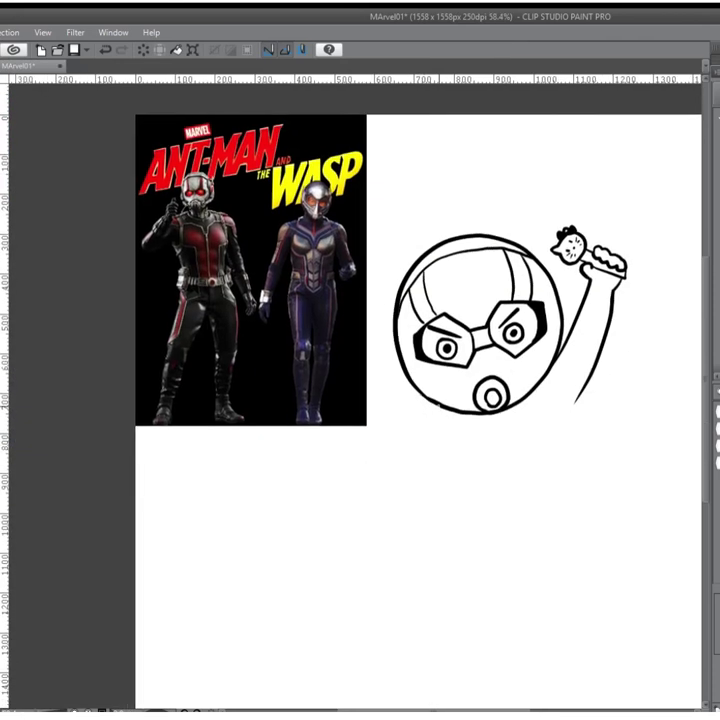
mouse_move(396, 448)
left_mouse_down()
mouse_move(440, 412)
mouse_move(440, 440)
mouse_move(404, 470)
left_mouse_up()
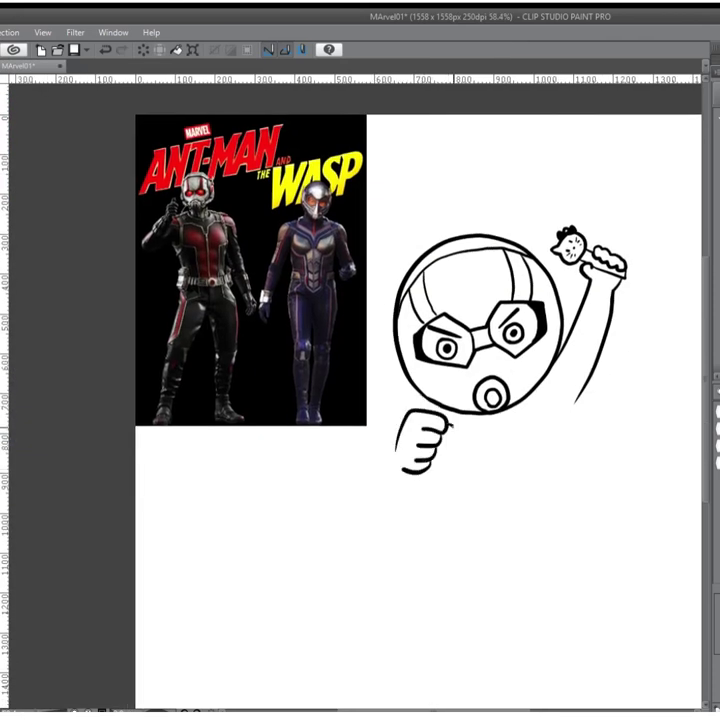
mouse_move(397, 427)
left_mouse_down()
mouse_move(384, 460)
mouse_move(396, 475)
left_mouse_up()
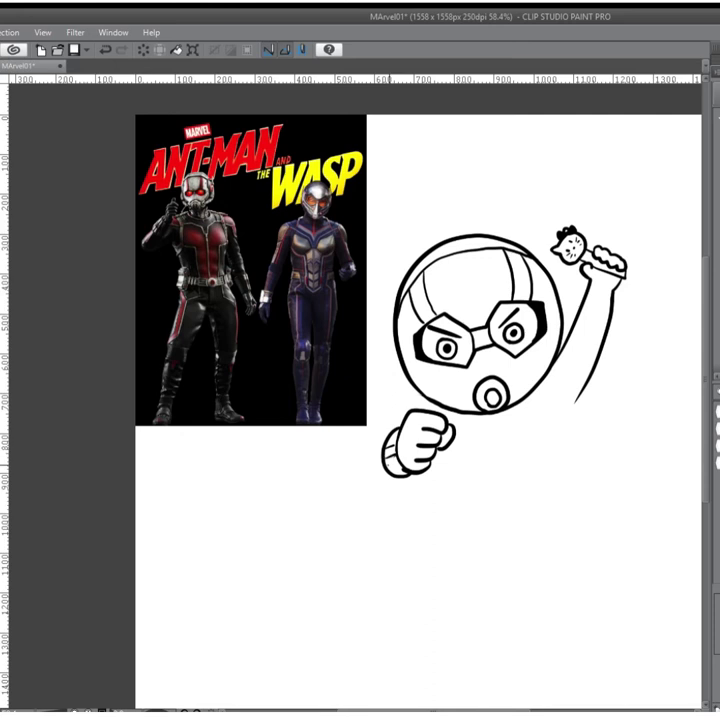
left_click_drag(386, 432, 412, 398)
left_click_drag(600, 292, 596, 332)
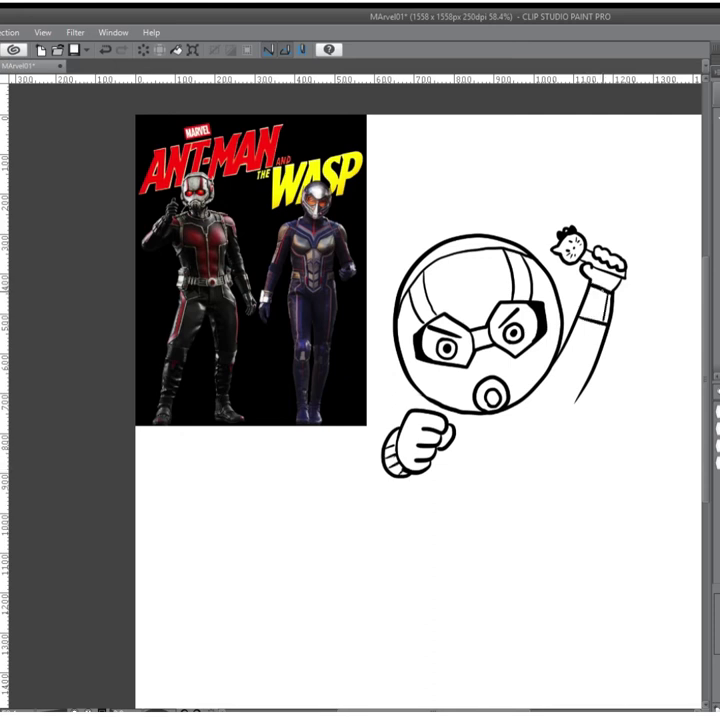
Draw the helmet's jaw line, the earpiece beside the raised arm, and a respirator valve with a segmented hose on that side
key("ctrl+plus")
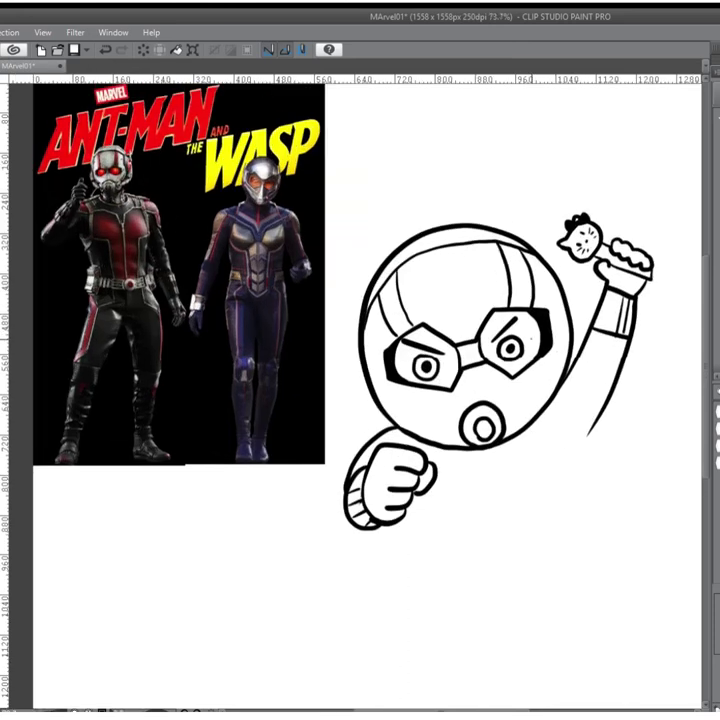
mouse_move(388, 412)
left_mouse_down()
mouse_move(470, 442)
mouse_move(572, 421)
left_mouse_up()
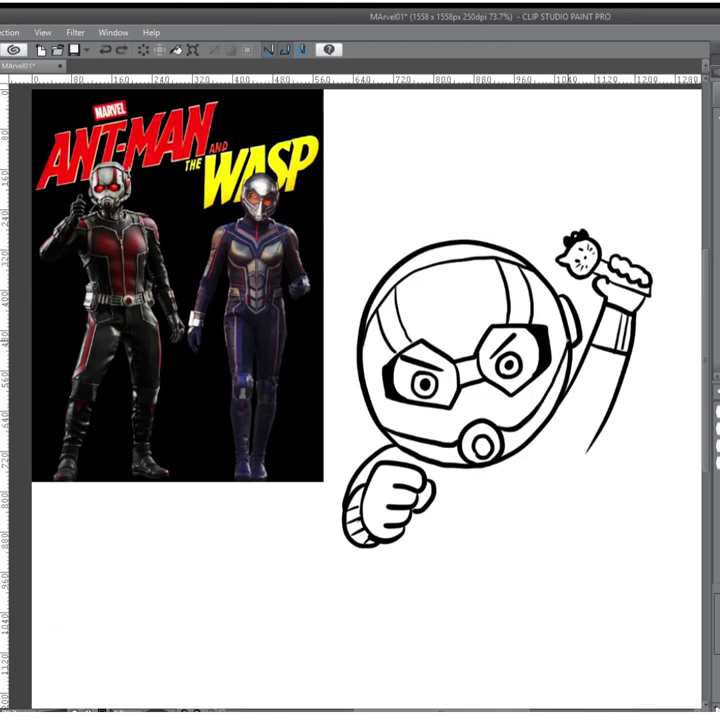
mouse_move(507, 428)
left_mouse_down()
mouse_move(510, 456)
mouse_move(521, 454)
left_mouse_up()
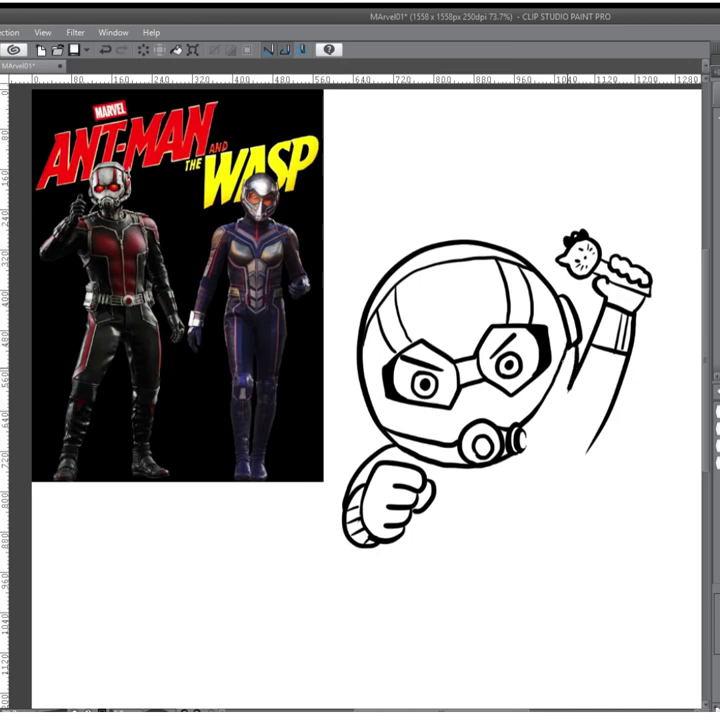
left_click_drag(566, 390, 536, 435)
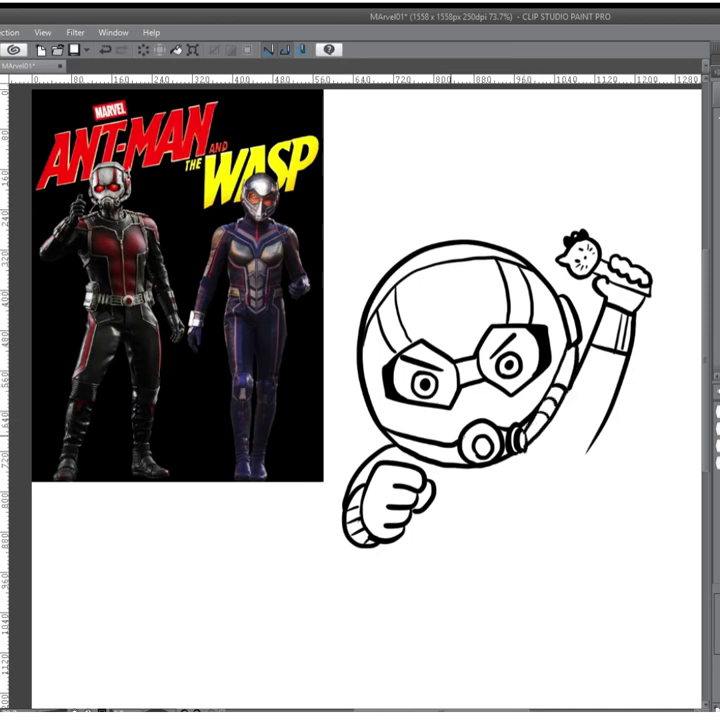
Add the matching respirator valve, hose and earpiece to the helmet side above the lower fist
left_click_drag(442, 462, 466, 458)
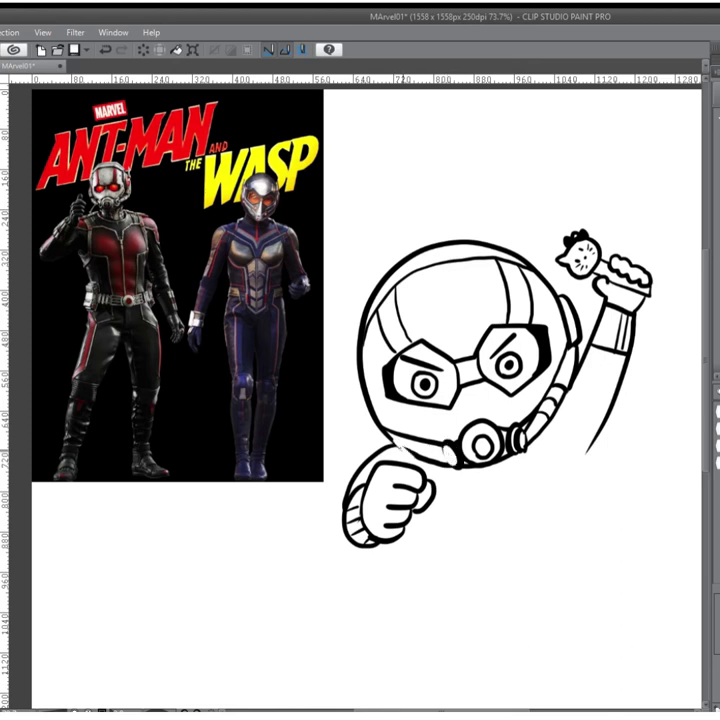
left_click_drag(404, 446, 430, 463)
mouse_move(358, 402)
left_mouse_down()
mouse_move(376, 430)
mouse_move(372, 439)
left_mouse_up()
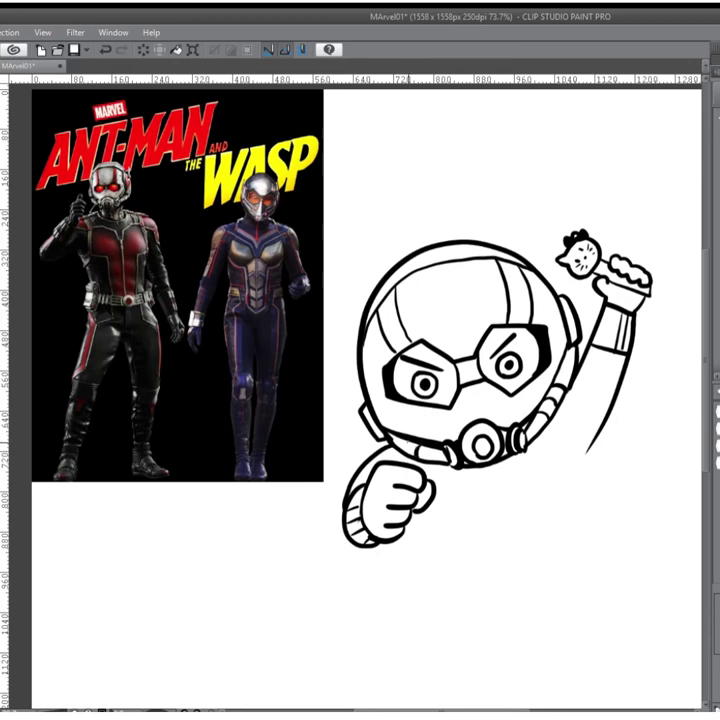
Draw the sides of Ant-Man's torso below the arms and undo the last stroke
key("ctrl+minus")
left_click_drag(550, 411, 567, 495)
left_click_drag(360, 480, 353, 651)
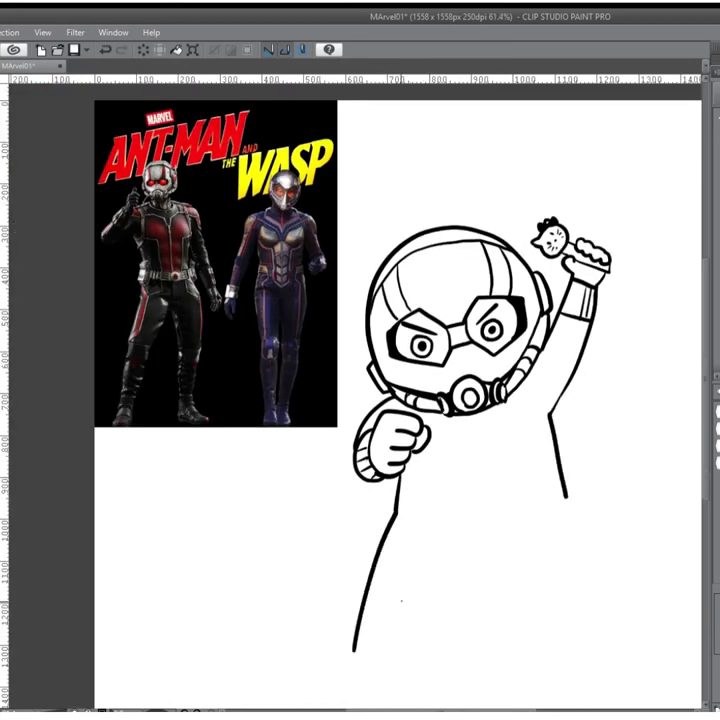
left_click_drag(400, 520, 428, 449)
key("ctrl+z")
Draw Ant-Man's two legs in a wide stance with pointed feet
mouse_move(447, 402)
left_mouse_down()
mouse_move(446, 455)
mouse_move(408, 590)
left_mouse_up()
left_click_drag(526, 483, 442, 603)
mouse_move(408, 592)
left_mouse_down()
mouse_move(389, 609)
mouse_move(445, 606)
left_mouse_up()
left_click_drag(595, 422, 664, 575)
left_click_drag(526, 484, 622, 595)
left_click_drag(666, 578, 628, 599)
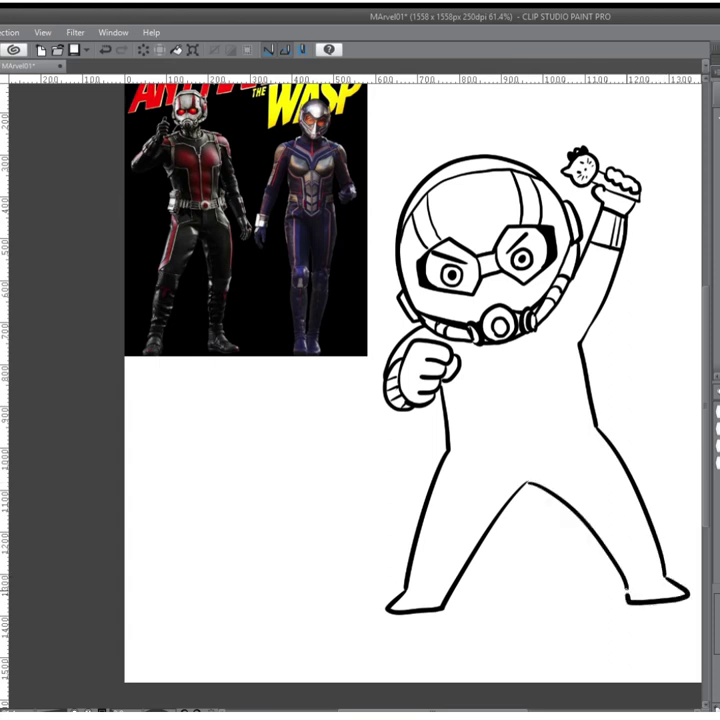
Draw a round belt buckle at Ant-Man's waist and a pouch on each hip
mouse_move(532, 428)
left_mouse_down()
mouse_move(535, 449)
mouse_move(536, 434)
left_mouse_up()
left_click_drag(521, 432, 520, 434)
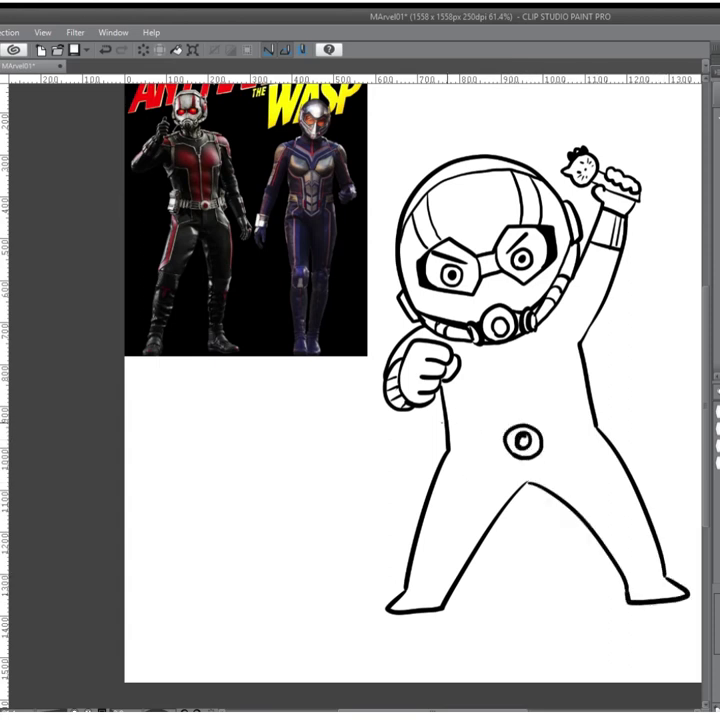
left_click_drag(440, 422, 441, 462)
left_click_drag(596, 404, 608, 438)
Draw the belt strap from hip to hip with horizontal lines and groups of vertical ribs
mouse_move(447, 438)
left_mouse_down()
mouse_move(508, 434)
mouse_move(508, 454)
mouse_move(596, 420)
left_mouse_up()
mouse_move(538, 451)
left_mouse_down()
mouse_move(600, 439)
mouse_move(578, 440)
left_mouse_up()
mouse_move(583, 421)
left_mouse_down()
mouse_move(588, 438)
mouse_move(559, 446)
left_mouse_up()
left_click_drag(554, 428, 549, 448)
left_click_drag(544, 430, 544, 449)
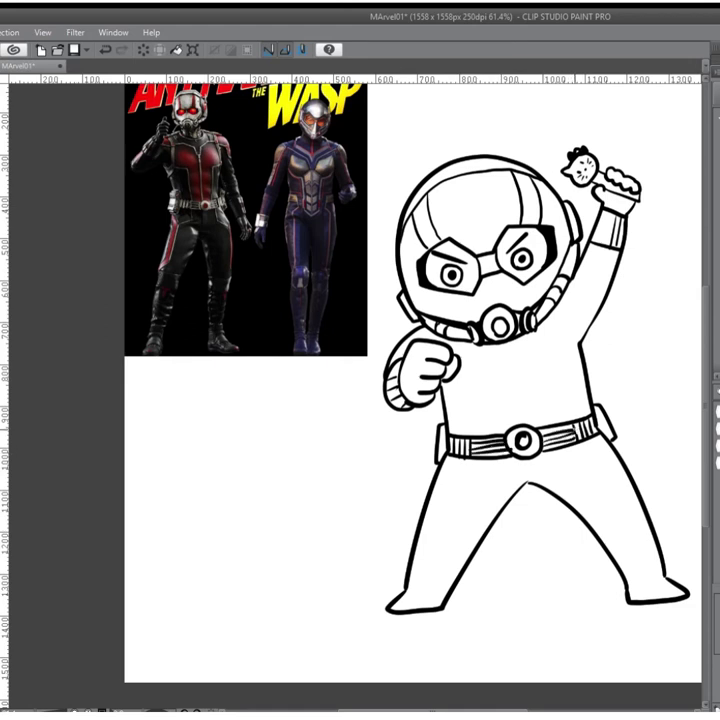
Add angular side panels to Ant-Man's torso and two bands across each knee
left_click_drag(578, 352, 552, 420)
left_click_drag(444, 394, 447, 436)
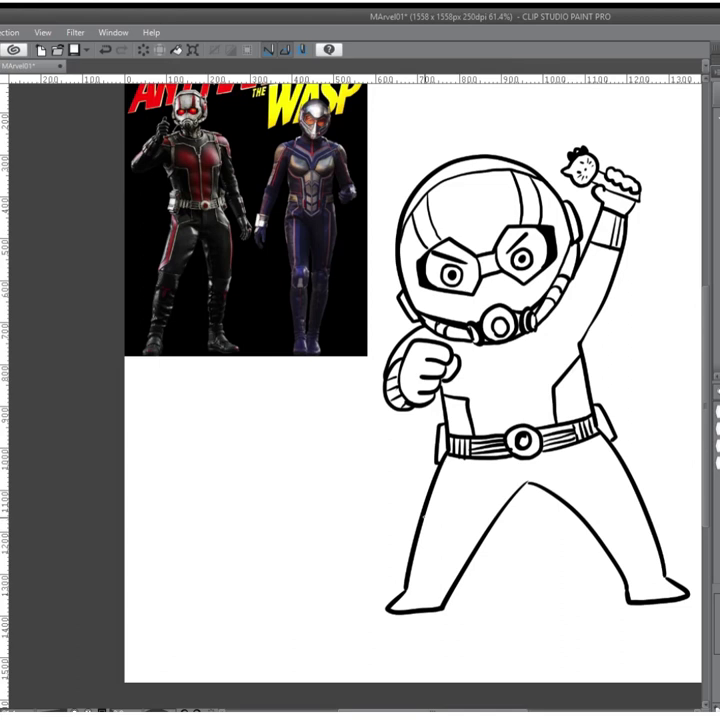
left_click_drag(586, 513, 633, 493)
left_click_drag(601, 533, 646, 518)
left_click_drag(421, 520, 471, 533)
left_click_drag(414, 548, 464, 558)
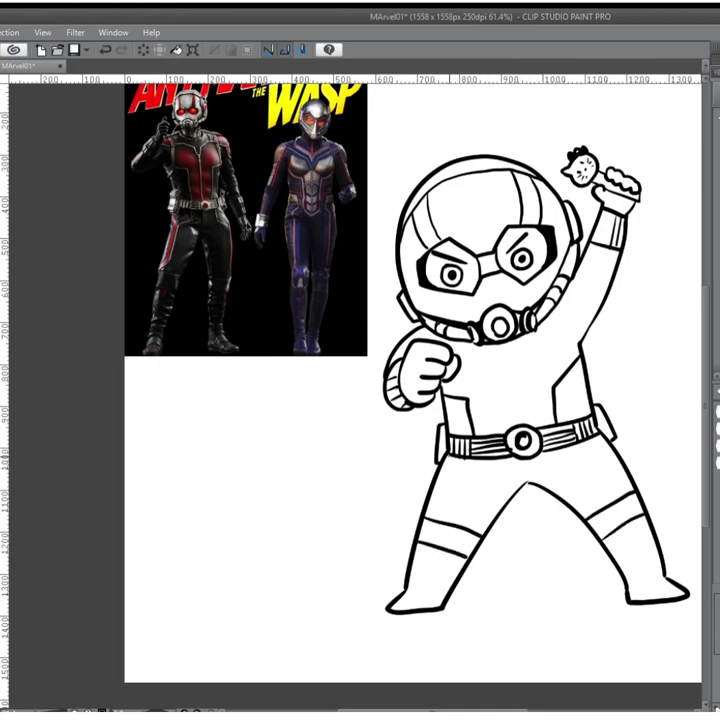
Draw angular thigh panels, then the suit's chest panel lines, centre seam and shoulder detail
left_click_drag(598, 434, 620, 488)
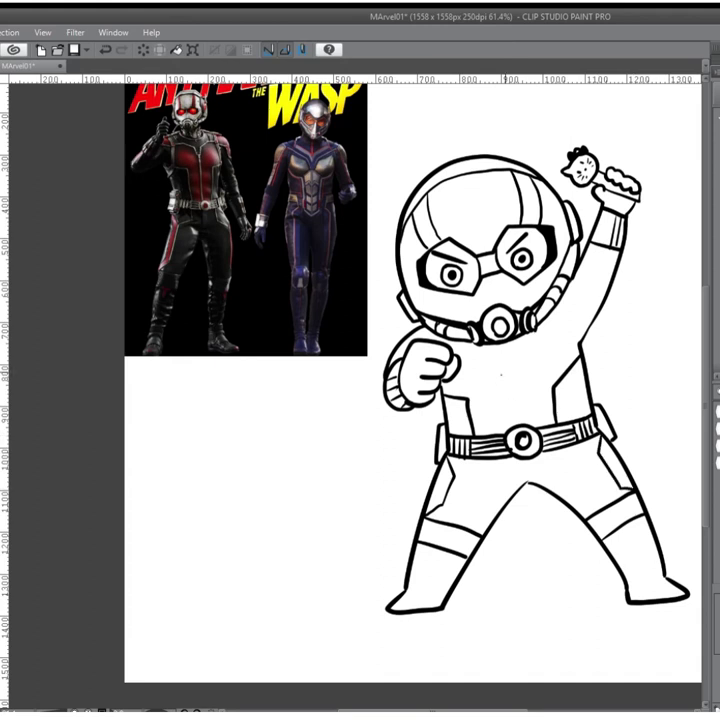
left_click_drag(504, 360, 578, 332)
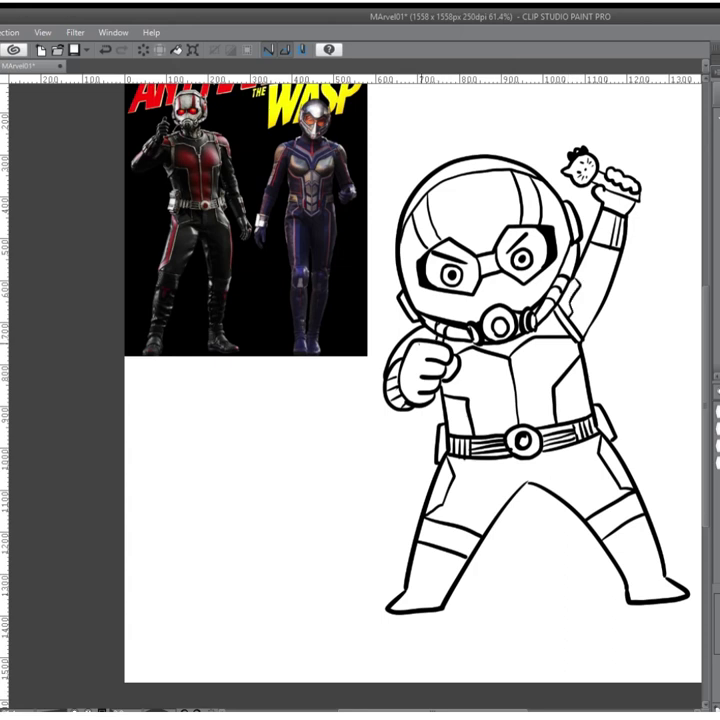
scroll(360, 380, "up", 3)
scroll(360, 380, "down", 2)
scroll(360, 380, "up", 3)
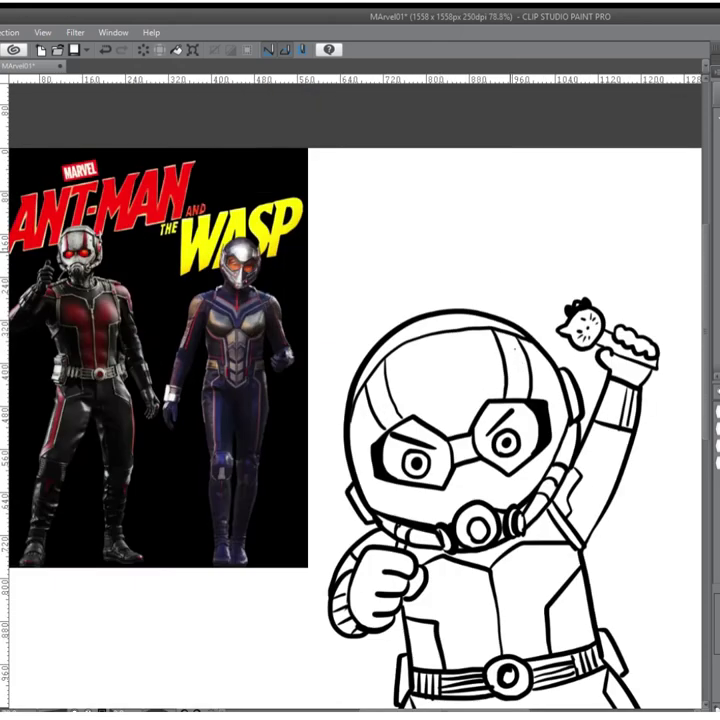
Draw a thin antenna rising from the earpiece on each side of Ant-Man's helmet
scroll(360, 380, "up", 1)
left_click_drag(545, 348, 565, 395)
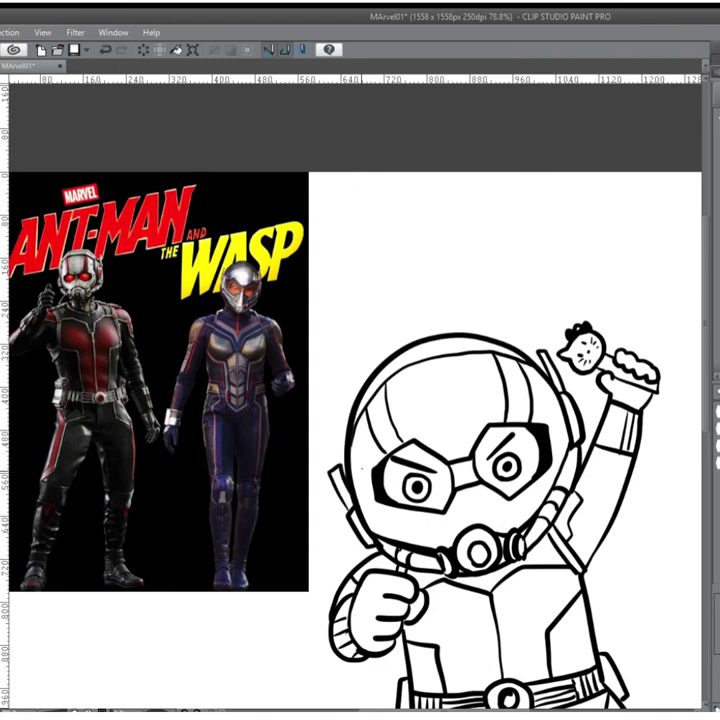
Scale the poster reference down, keeping it in the canvas's upper-left corner
scroll(382, 421, "down", 3)
key("ctrl+t")
left_click_drag(349, 509, 317, 466)
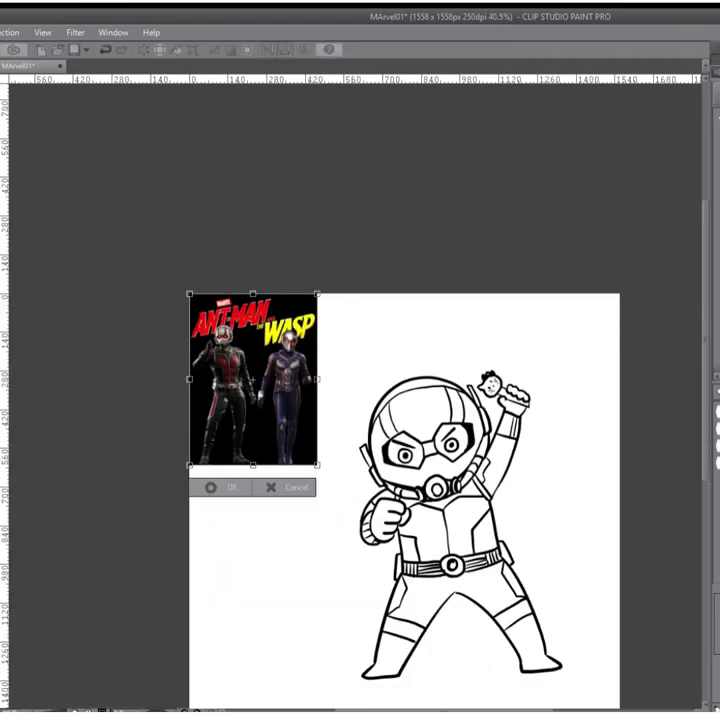
key("Return")
Colour Ant-Man's suit grey with dark grey knee bands, and fill the chest panels, helmet stripes, shoulder patches and goggle lenses red
scroll(402, 700, "up", 1)
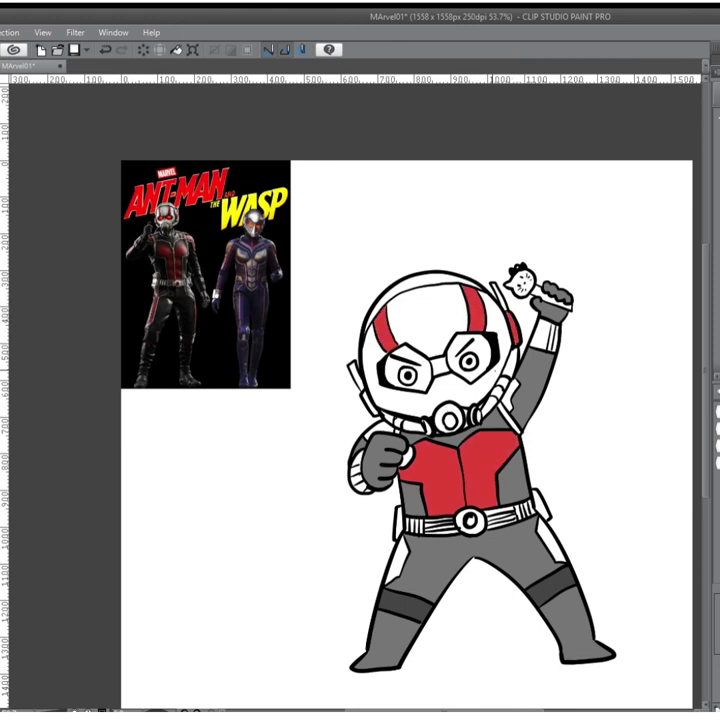
scroll(531, 383, "up", 2)
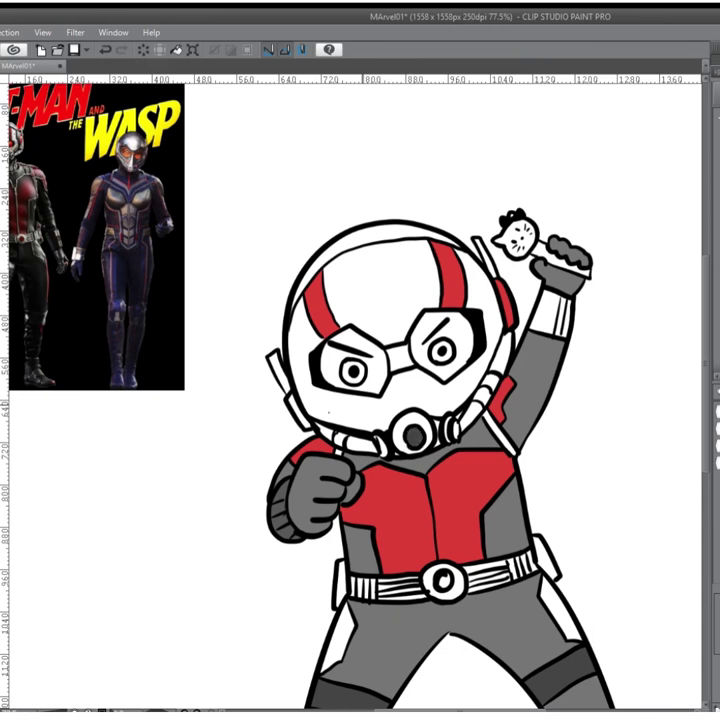
scroll(400, 400, "up", 1)
left_click(365, 372)
left_click(505, 362)
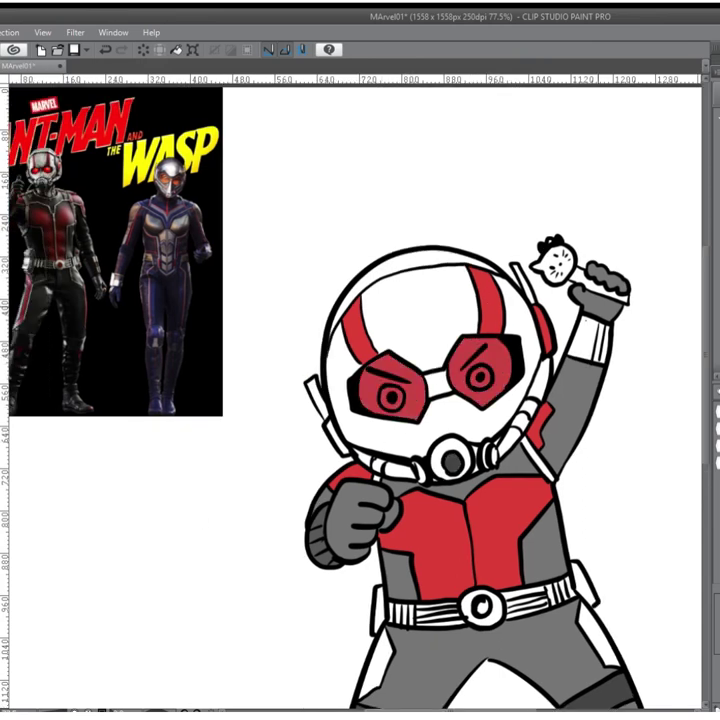
Fill the cuff on Ant-Man's raised arm dark grey and the cat-headed toy's handle pink
left_click(590, 340)
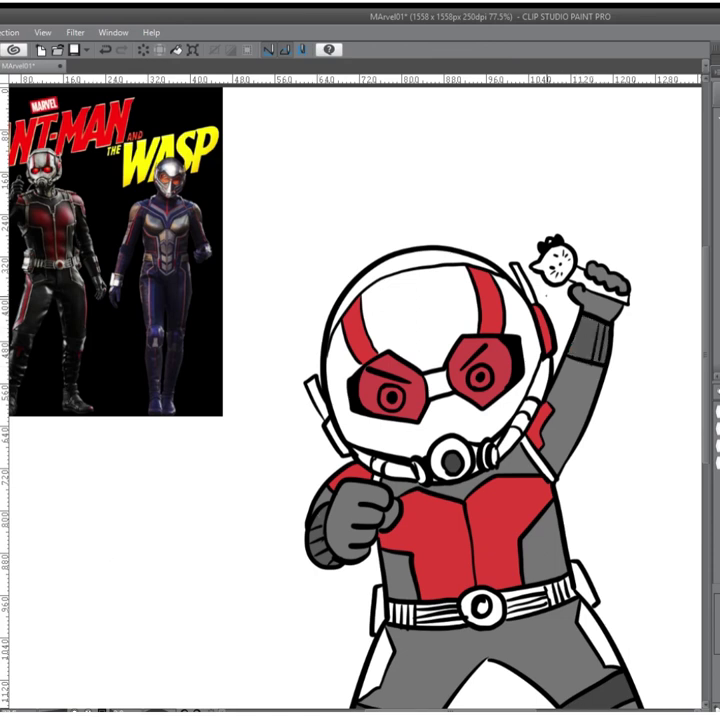
left_click(600, 287)
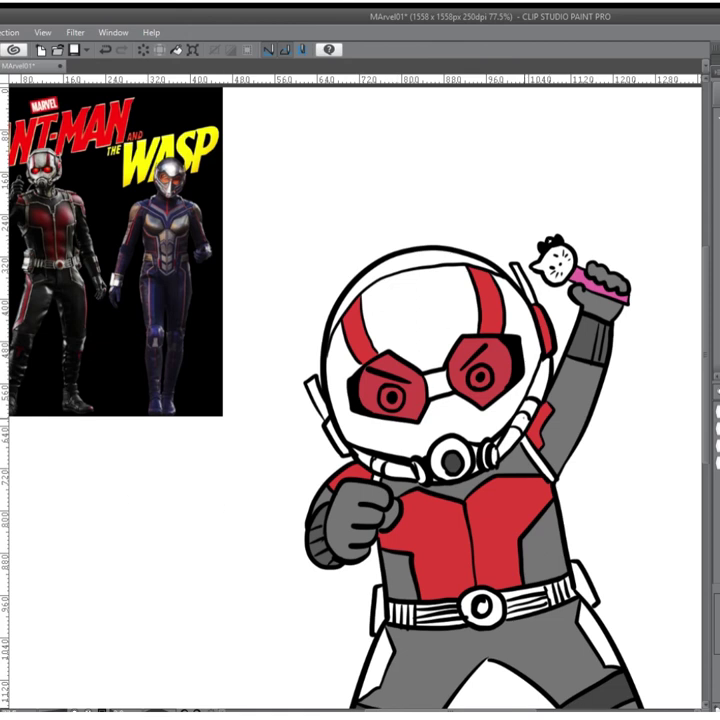
scroll(555, 462, "down", 3)
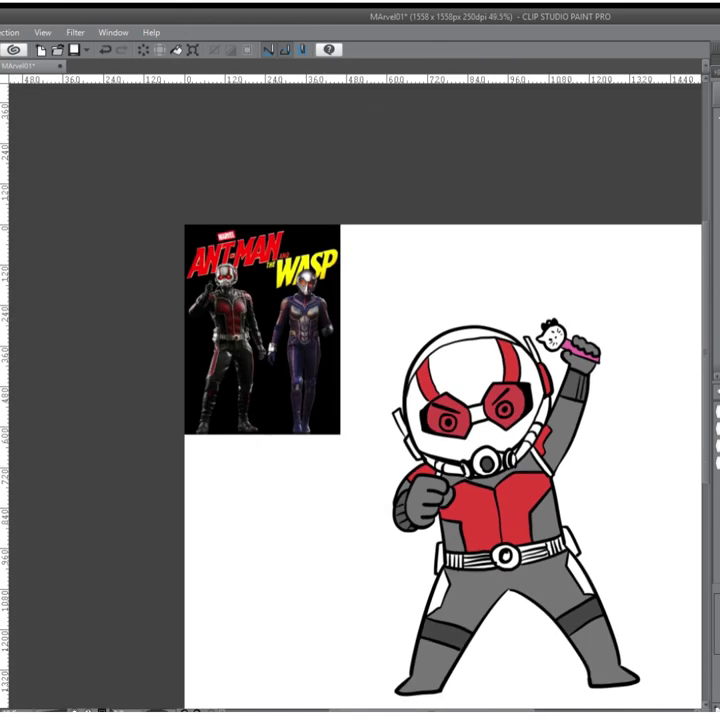
scroll(417, 412, "up", 1)
scroll(495, 495, "up", 1)
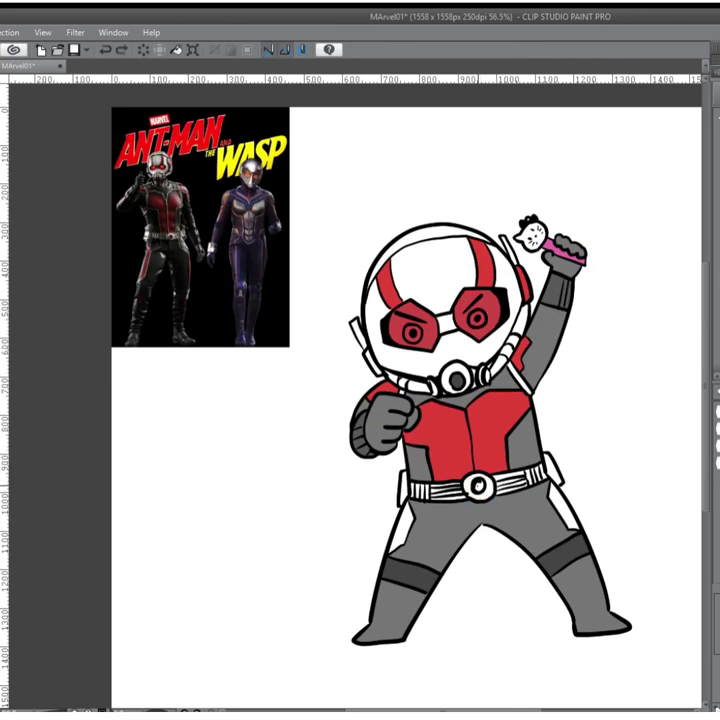
Recolour the brow and eye lines inside Ant-Man's goggles dark red and the cat toy's bow red
scroll(417, 225, "up", 2)
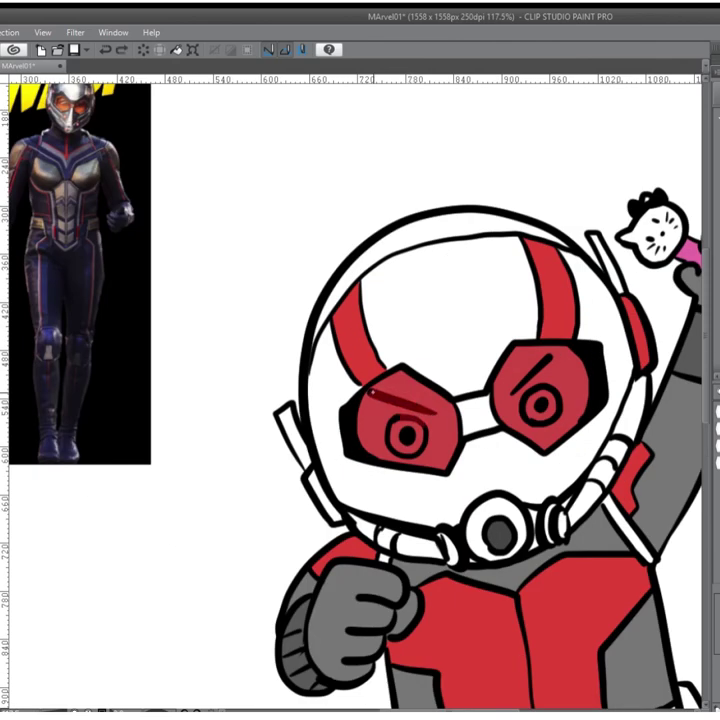
left_click(378, 437)
left_click_drag(300, 240, 200, 325)
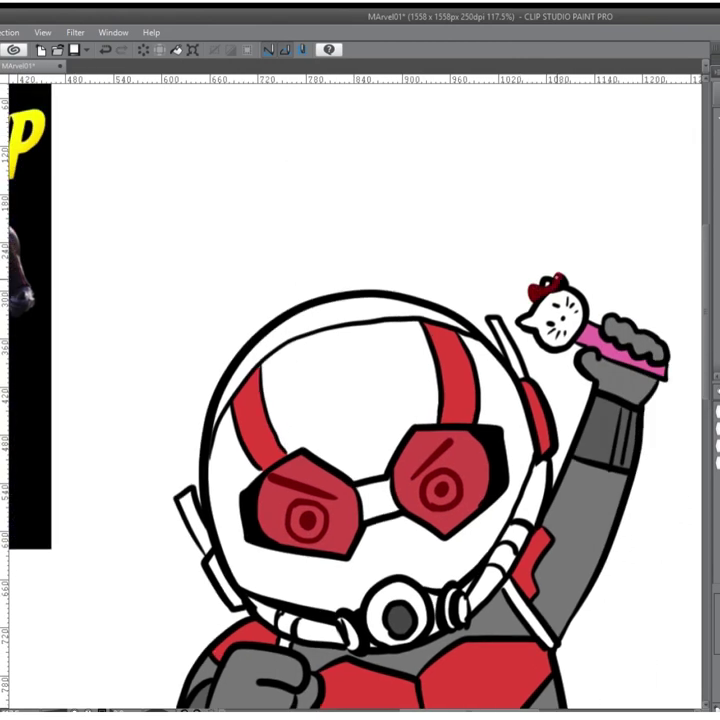
Show the Wasp line art in place of Ant-Man and fill her suit and boots blue-purple
scroll(316, 156, "down", 5)
left_click_drag(440, 480, 429, 453)
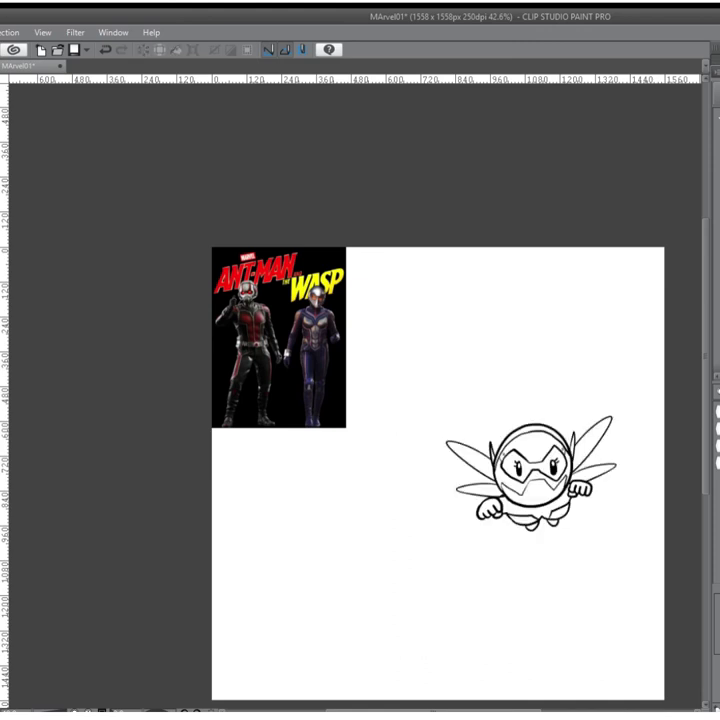
scroll(543, 471, "up", 3)
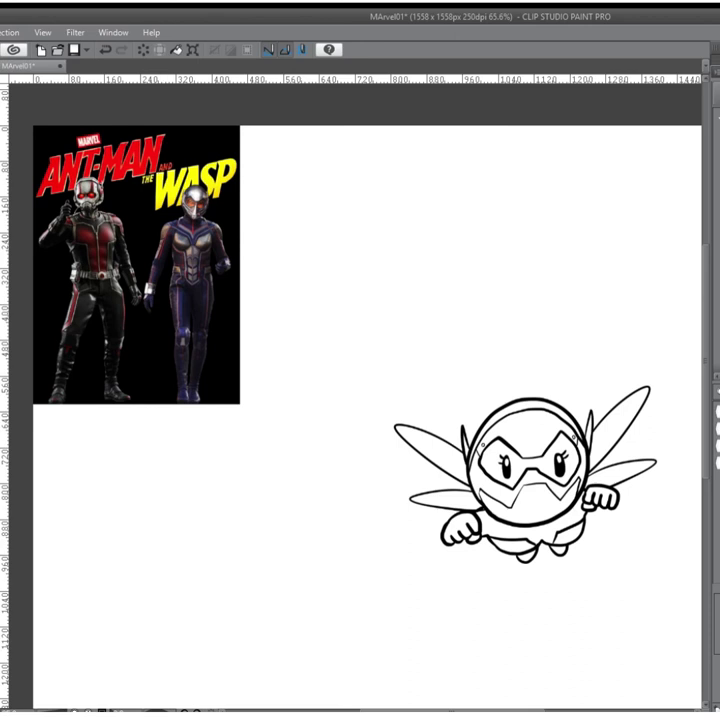
scroll(505, 506, "up", 2)
left_click(530, 525)
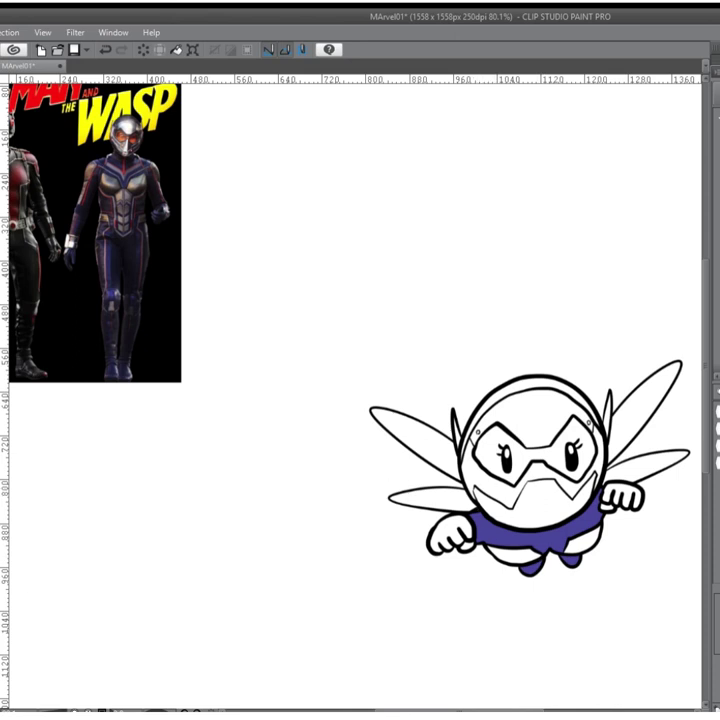
Fill the Wasp's goggles amber and recolour her eyes and lashes orange-red
left_click(510, 452)
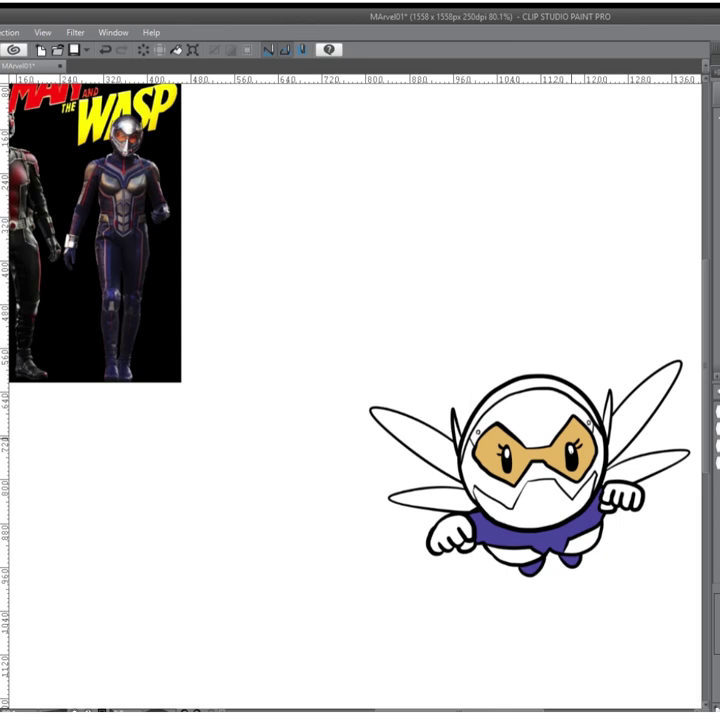
left_click(571, 456)
left_click(505, 458)
left_click(504, 454)
left_click(571, 450)
Fill the Wasp's helmet rim and gloves blue-purple, and colour the lower suit panels and glove backs tan
left_click(530, 385)
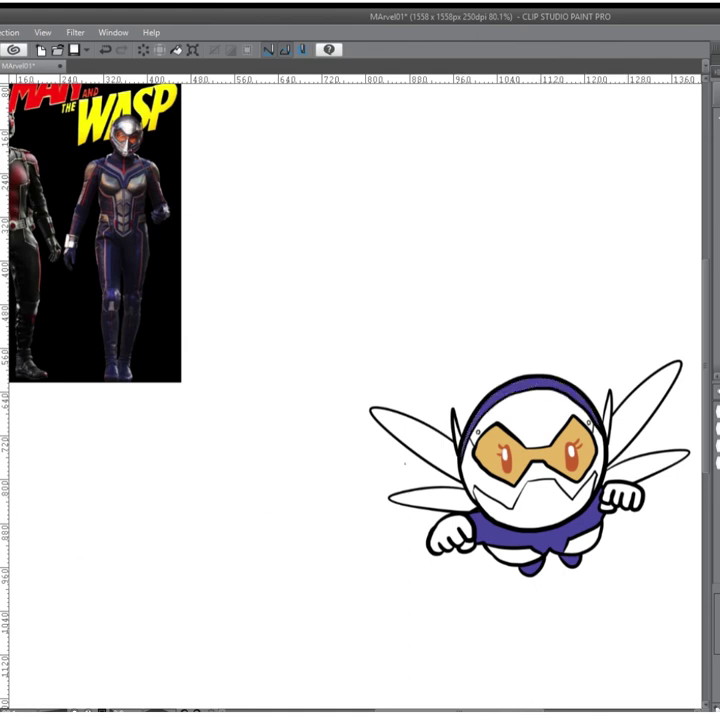
key("ctrl+z")
key("ctrl+y")
left_click(450, 540)
left_click(622, 495)
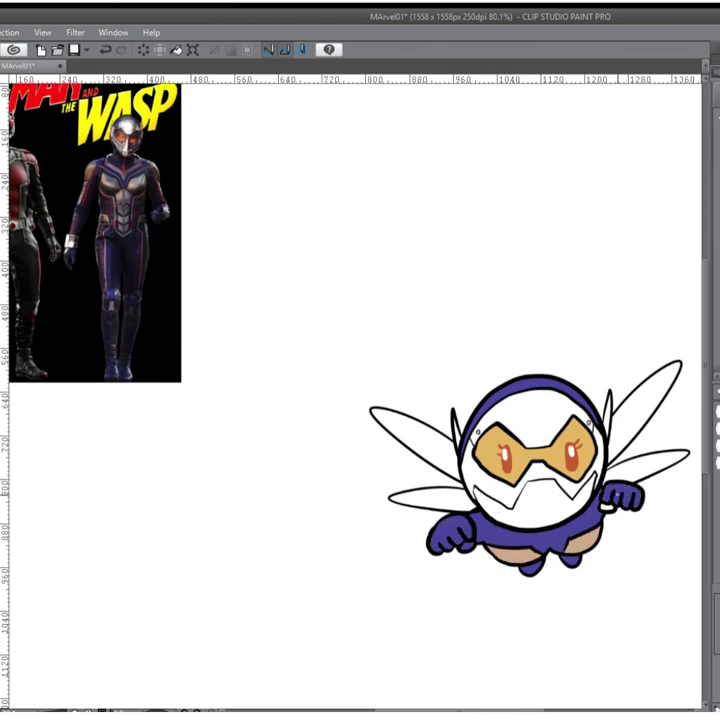
left_click(622, 488)
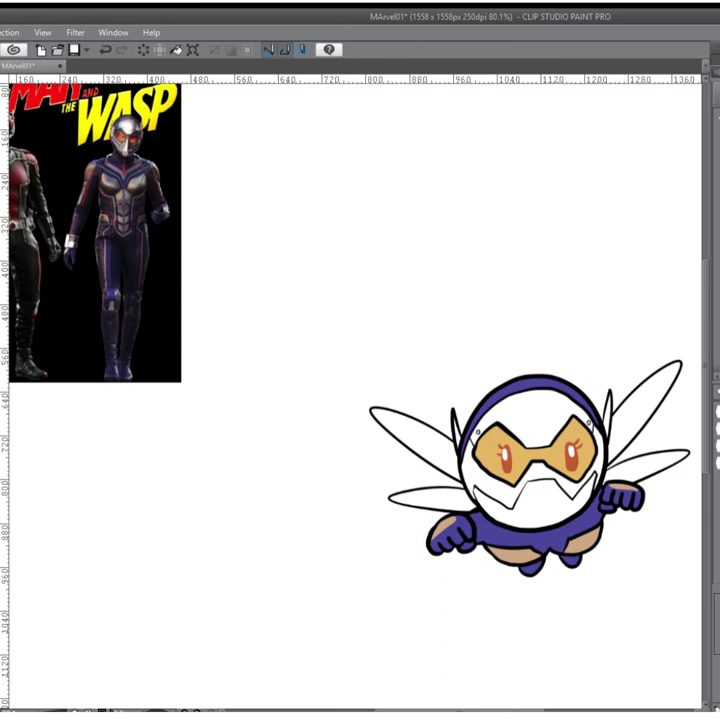
Paint a V-shaped silver and red band across the Wasp's chest and draw a round slitted mouthpiece at her helmet's chin
mouse_move(505, 538)
left_mouse_down()
mouse_move(551, 538)
mouse_move(585, 516)
left_mouse_up()
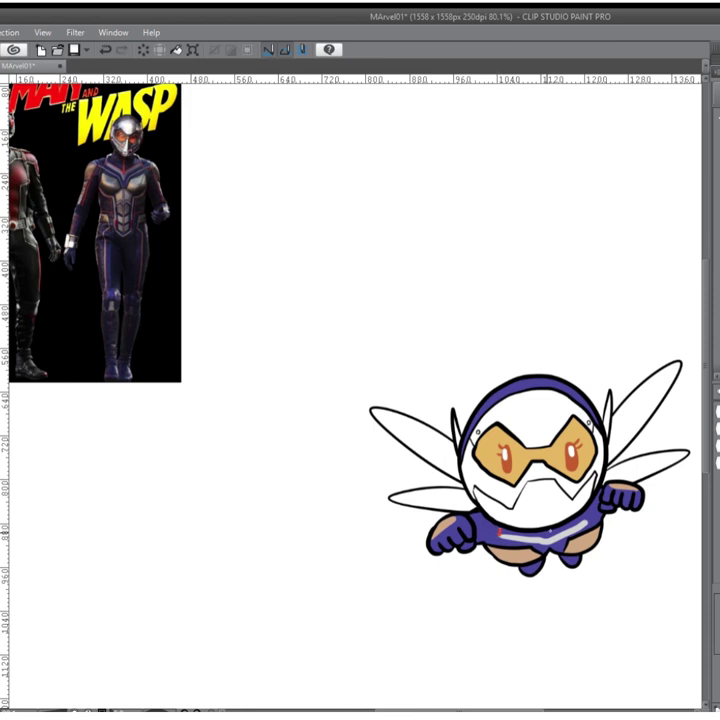
mouse_move(499, 533)
left_mouse_down()
mouse_move(540, 544)
mouse_move(497, 529)
left_mouse_up()
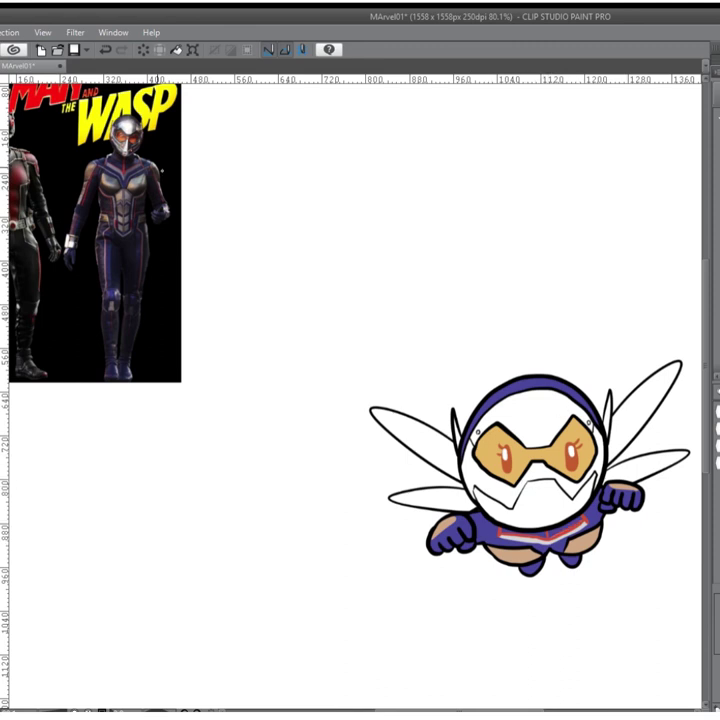
scroll(389, 212, "up", 3)
scroll(389, 212, "down", 1)
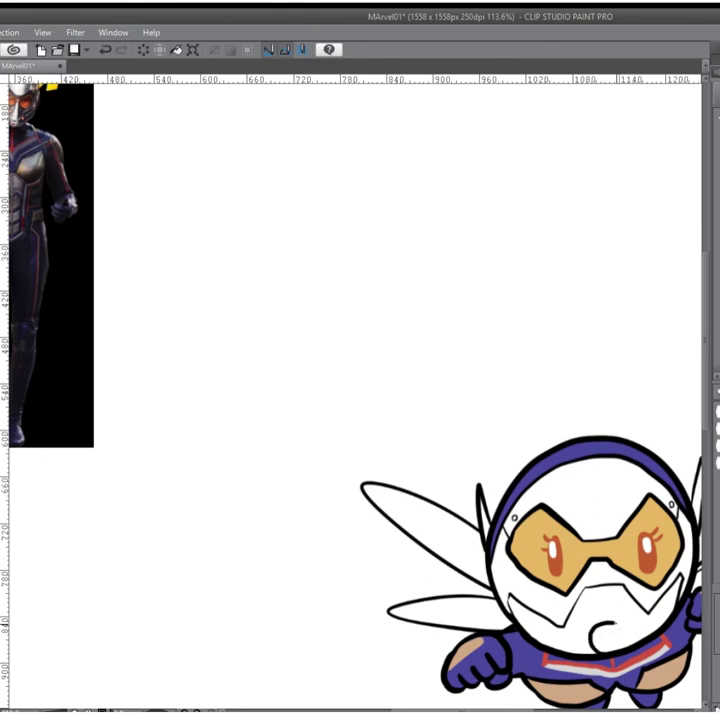
scroll(555, 524, "down", 1)
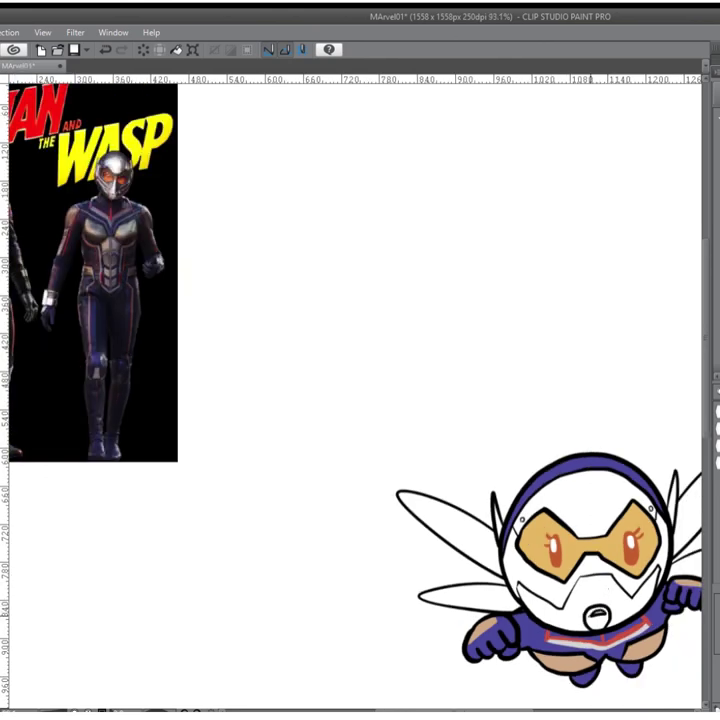
Fill the Wasp's wings light grey and place Ant-Man to the left of her, clear of any overlap
scroll(516, 392, "down", 3)
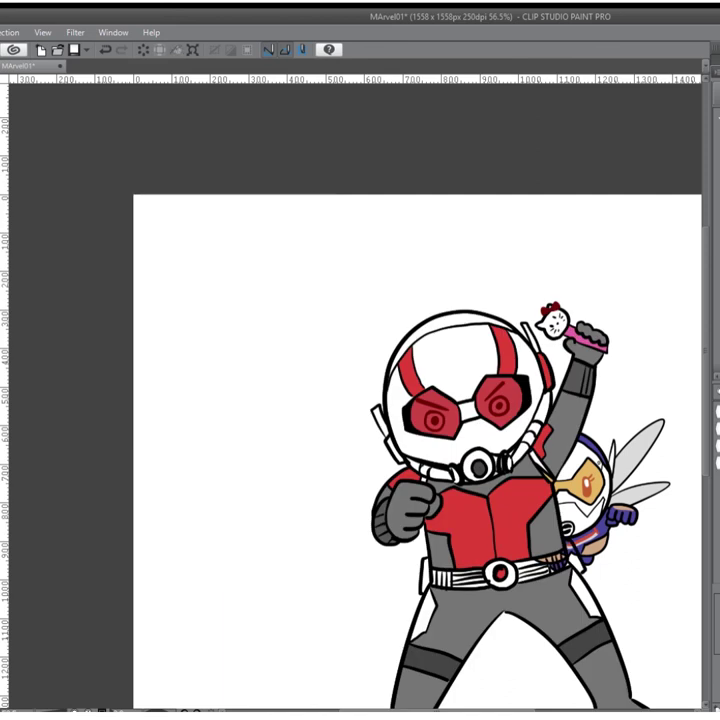
scroll(636, 539, "down", 2)
left_click_drag(530, 525, 409, 501)
left_click_drag(450, 450, 382, 374)
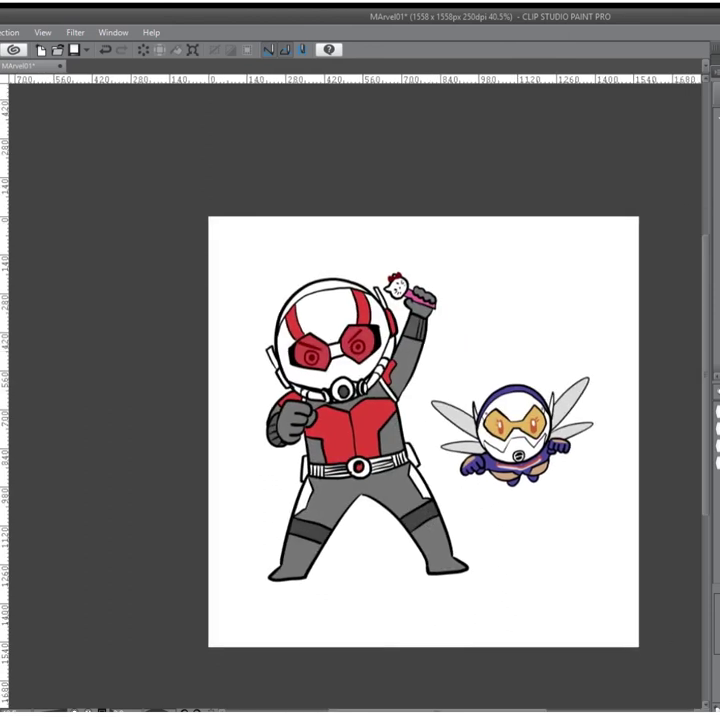
Handwrite the caption "ANT MAN & THE WAPS" in black capitals below the two characters
mouse_move(304, 620)
left_mouse_down()
mouse_move(309, 600)
mouse_move(319, 619)
left_mouse_up()
mouse_move(322, 619)
left_mouse_down()
mouse_move(334, 600)
mouse_move(336, 619)
left_mouse_up()
left_click_drag(338, 600, 350, 600)
left_click_drag(344, 600, 344, 619)
left_click(370, 612)
mouse_move(354, 619)
left_mouse_down()
mouse_move(367, 618)
mouse_move(376, 598)
left_mouse_up()
mouse_move(376, 598)
left_mouse_down()
mouse_move(381, 619)
mouse_move(393, 598)
left_mouse_up()
mouse_move(429, 597)
left_mouse_down()
mouse_move(424, 612)
mouse_move(464, 597)
left_mouse_up()
mouse_move(466, 598)
left_mouse_down()
mouse_move(466, 618)
mouse_move(479, 618)
left_mouse_up()
mouse_move(495, 598)
left_mouse_down()
mouse_move(497, 618)
mouse_move(514, 592)
left_mouse_up()
left_click_drag(515, 612, 522, 592)
mouse_move(522, 592)
left_mouse_down()
mouse_move(529, 612)
mouse_move(527, 604)
left_mouse_up()
left_click_drag(533, 612, 534, 592)
left_click_drag(534, 592, 535, 602)
left_click_drag(556, 592, 545, 610)
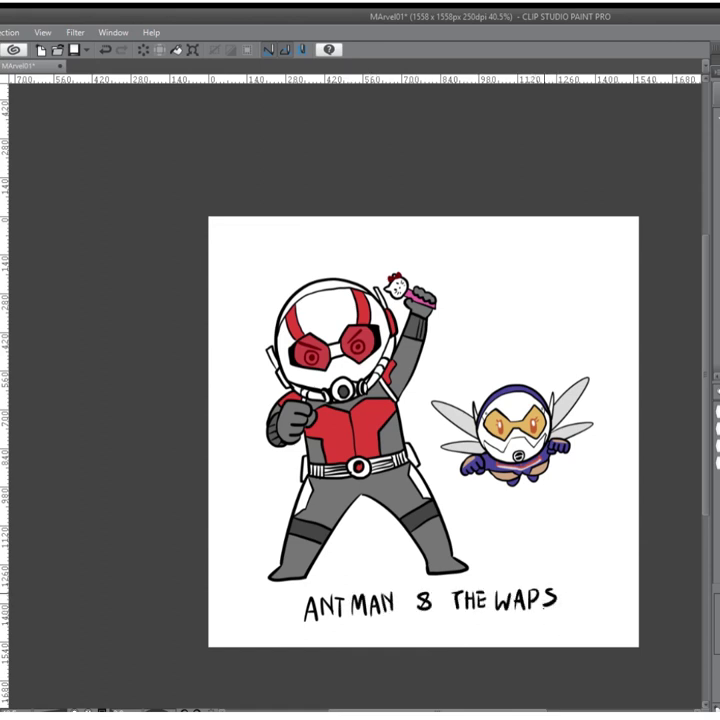
Sign the drawing "KumStudio" in small handwriting centred below the caption
scroll(412, 640, "up", 4)
left_click_drag(402, 603, 403, 621)
mouse_move(410, 605)
left_mouse_down()
mouse_move(404, 612)
mouse_move(430, 623)
left_mouse_up()
left_click_drag(446, 604, 468, 621)
left_click_drag(476, 599, 472, 620)
mouse_move(483, 610)
left_mouse_down()
mouse_move(483, 620)
mouse_move(493, 611)
left_mouse_up()
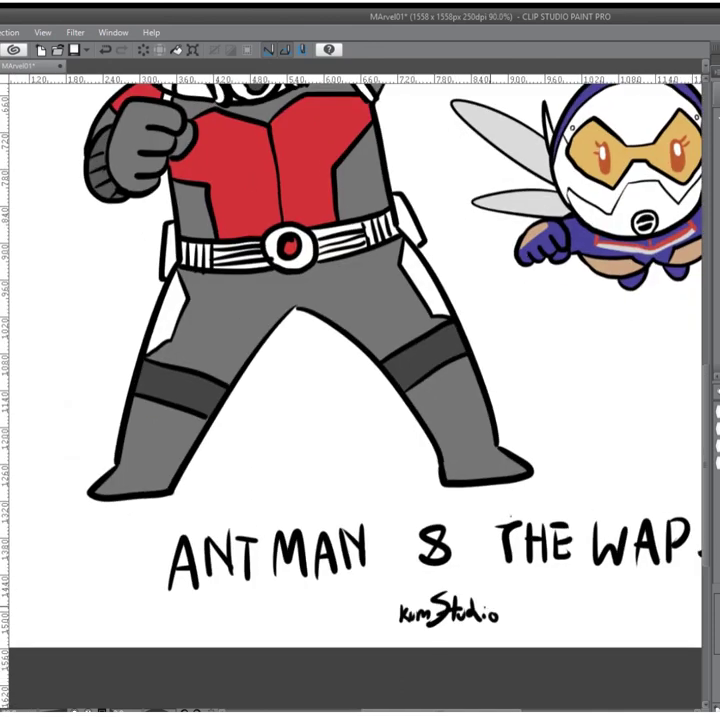